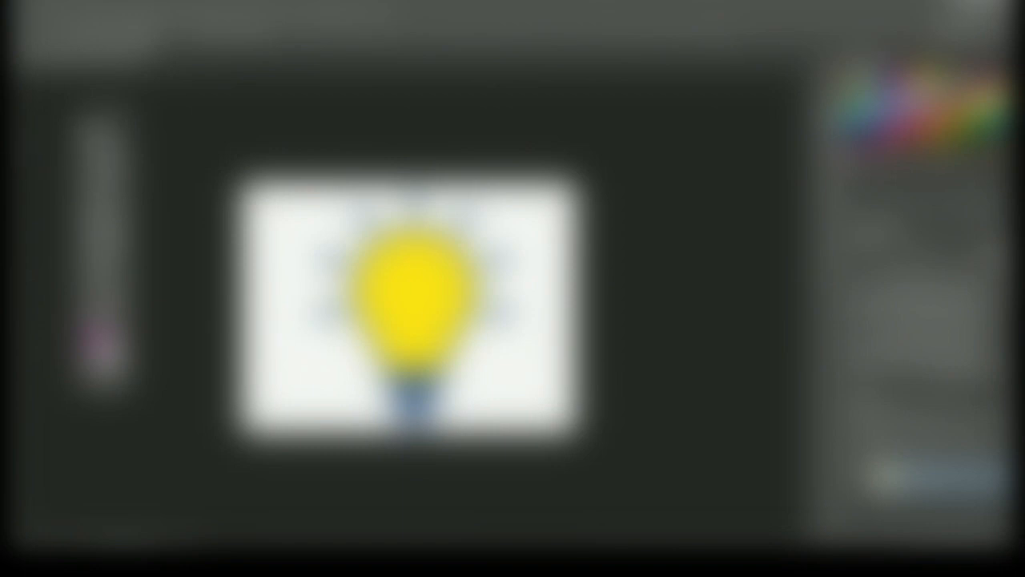
Step: Examine the light bulb image's edges and pixels at different magnifications
{"action": "scroll", "coordinate": [378, 258], "scroll_direction": "up", "scroll_amount": 11}
{"action": "scroll", "coordinate": [237, 97], "scroll_direction": "up", "scroll_amount": 10}
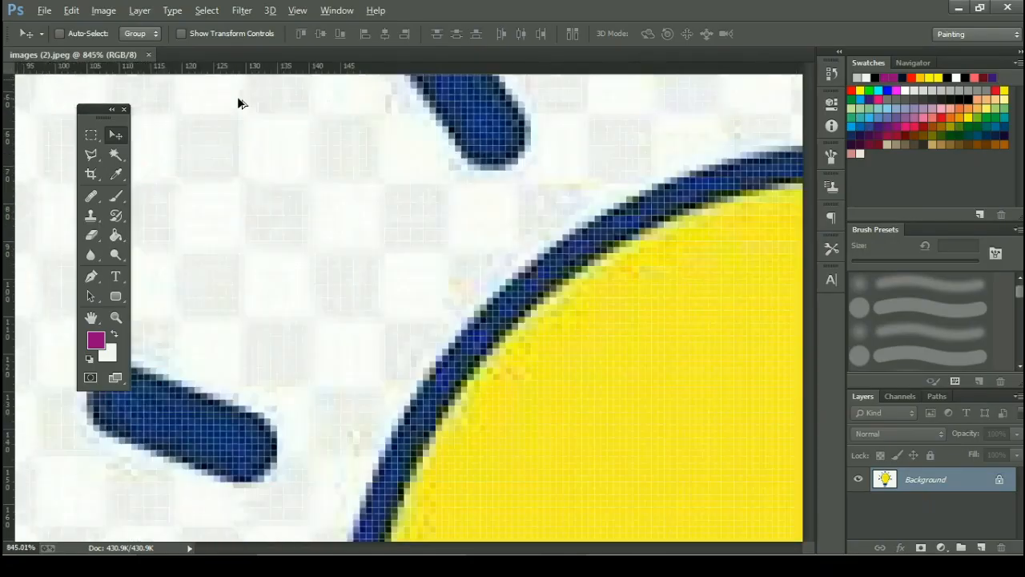
{"action": "scroll", "coordinate": [481, 164], "scroll_direction": "up", "scroll_amount": 1}
{"action": "scroll", "coordinate": [631, 88], "scroll_direction": "up", "scroll_amount": 2}
{"action": "scroll", "coordinate": [632, 87], "scroll_direction": "down", "scroll_amount": 10}
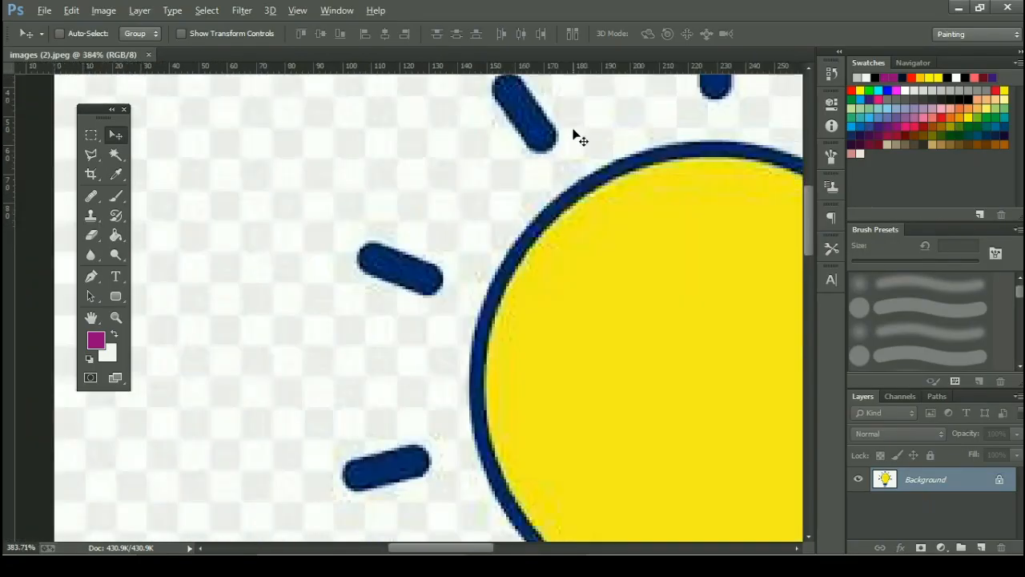
{"action": "scroll", "coordinate": [583, 155], "scroll_direction": "down", "scroll_amount": 6}
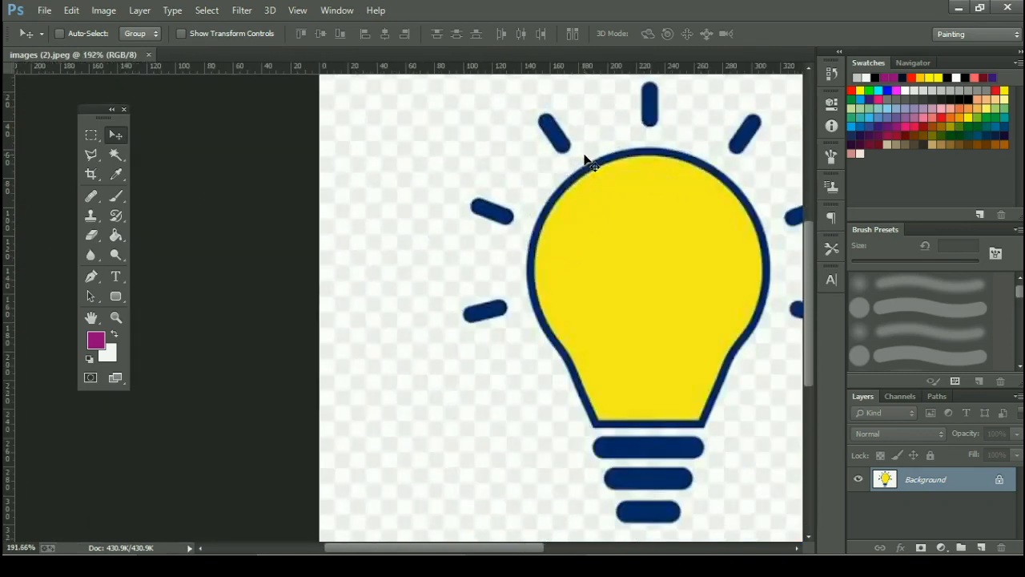
{"action": "scroll", "coordinate": [724, 251], "scroll_direction": "down", "scroll_amount": 3}
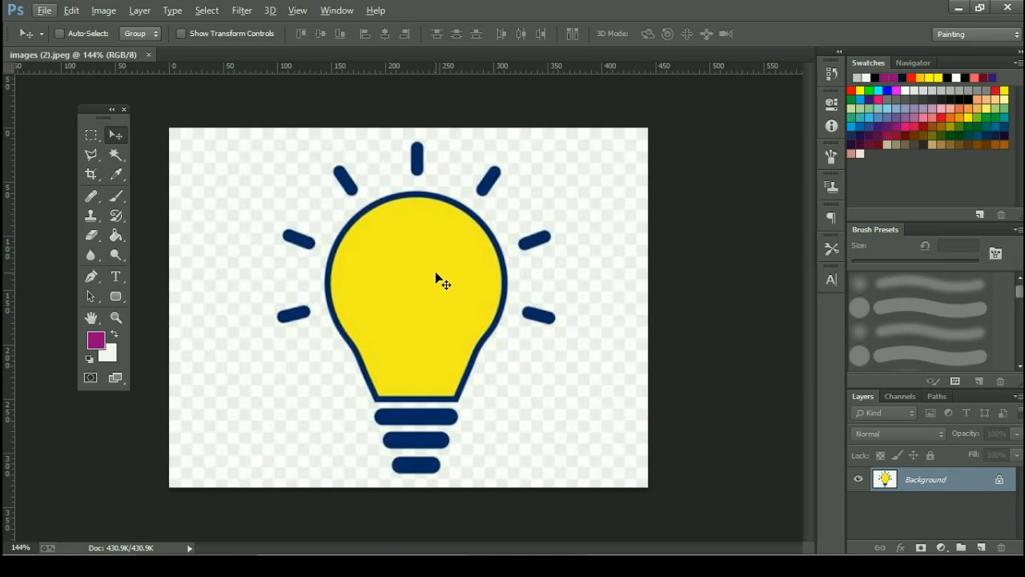
{"action": "left_click", "coordinate": [436, 276]}
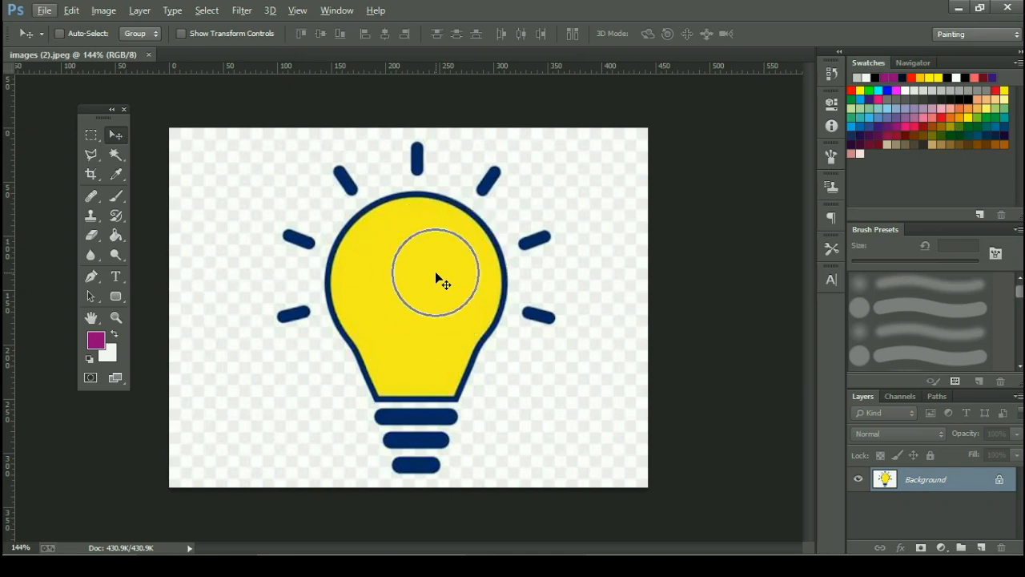
Step: Create a new document named New logo, 8 by 8 inches at 300 pixels/inch, with a white background
{"action": "key", "text": "ctrl+n"}
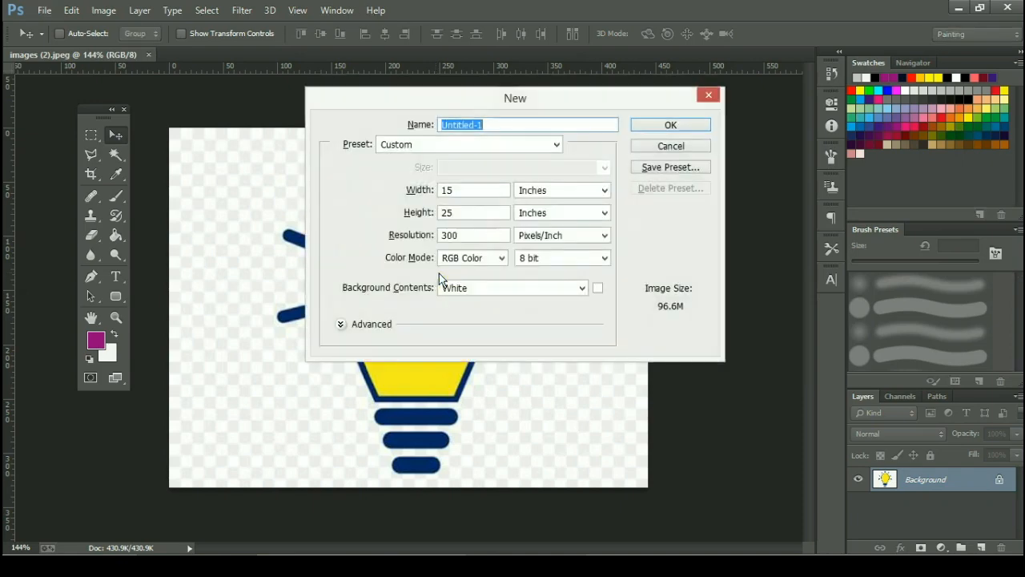
{"action": "left_click", "coordinate": [560, 197]}
{"action": "left_click", "coordinate": [562, 214]}
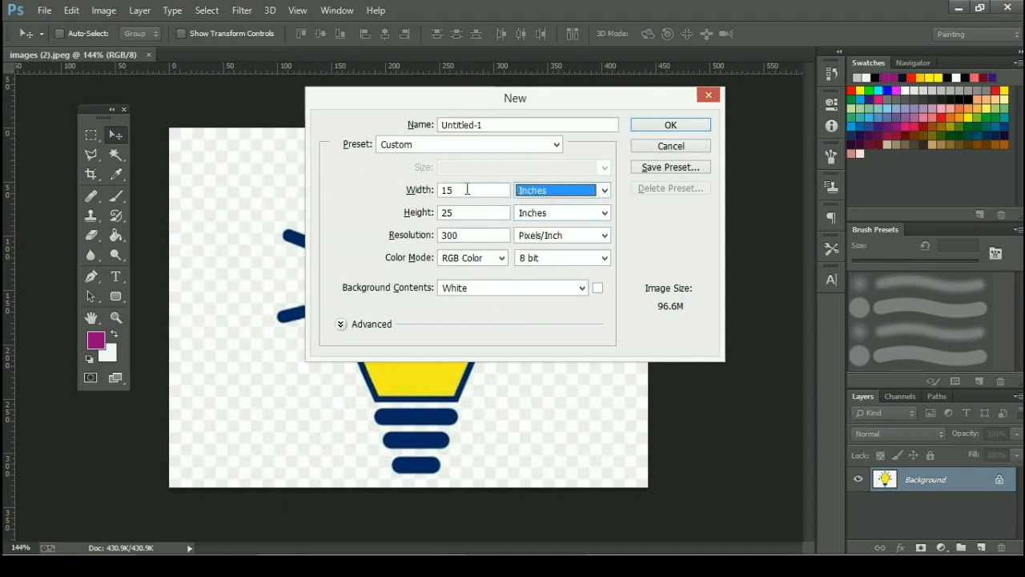
{"action": "double_click", "coordinate": [468, 189]}
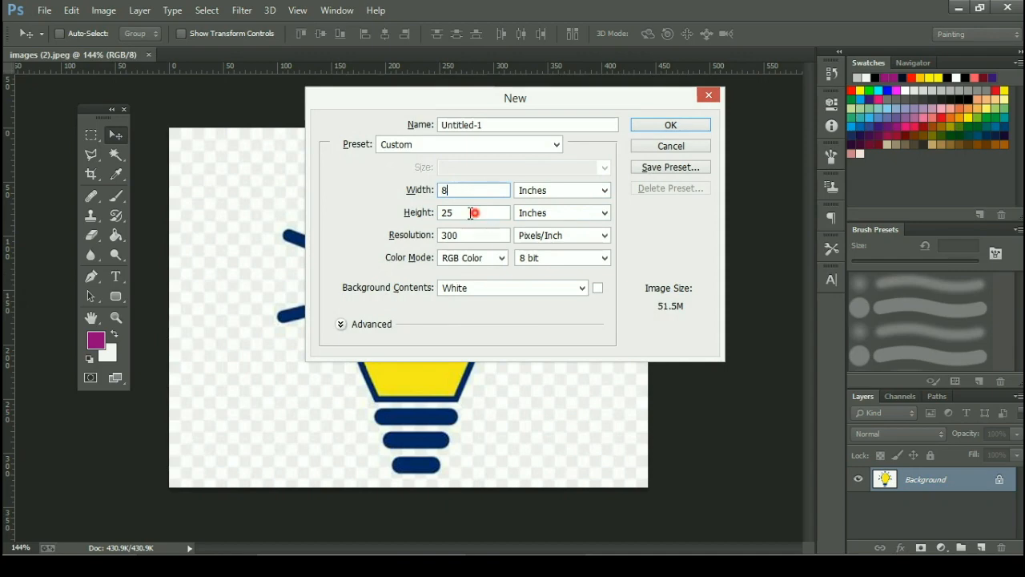
{"action": "double_click", "coordinate": [471, 212]}
{"action": "type", "text": "8"}
{"action": "double_click", "coordinate": [504, 122]}
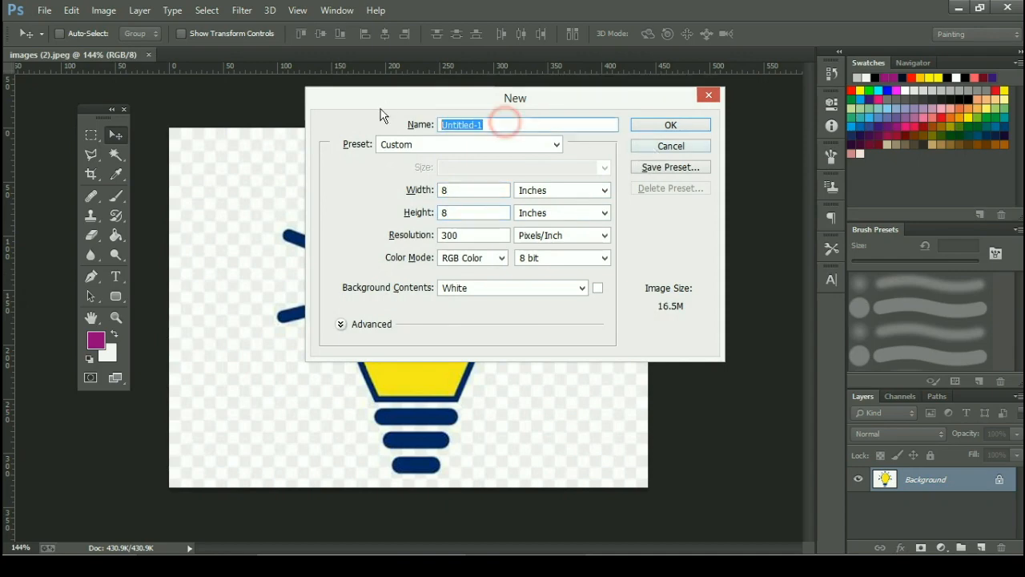
{"action": "type", "text": "New logo"}
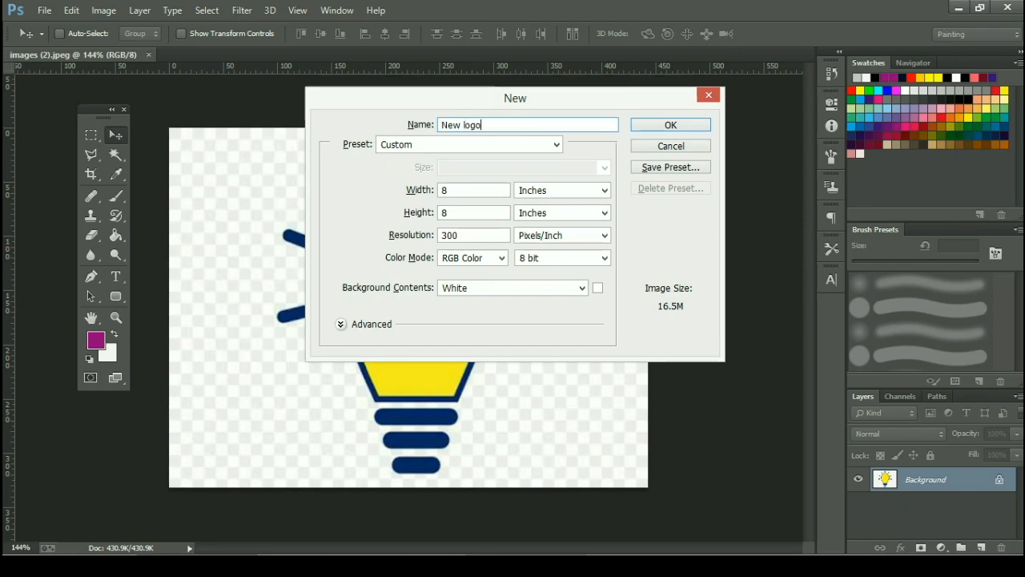
{"action": "key", "text": "Return"}
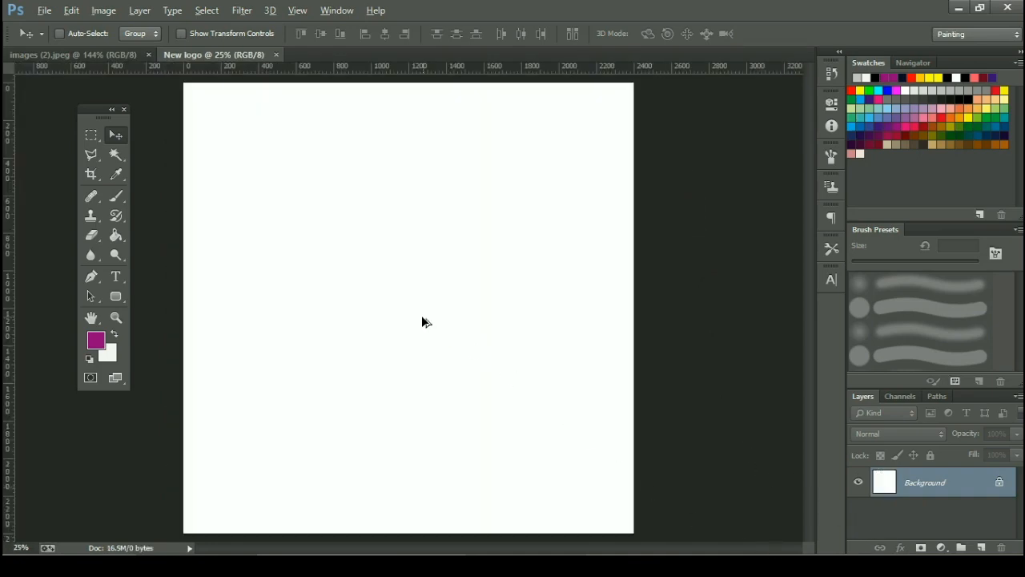
Step: Unlock the bulb image's background layer and bring it into the middle of the New logo document
{"action": "scroll", "coordinate": [422, 317], "scroll_direction": "down", "scroll_amount": 1}
{"action": "scroll", "coordinate": [422, 317], "scroll_direction": "up", "scroll_amount": 1}
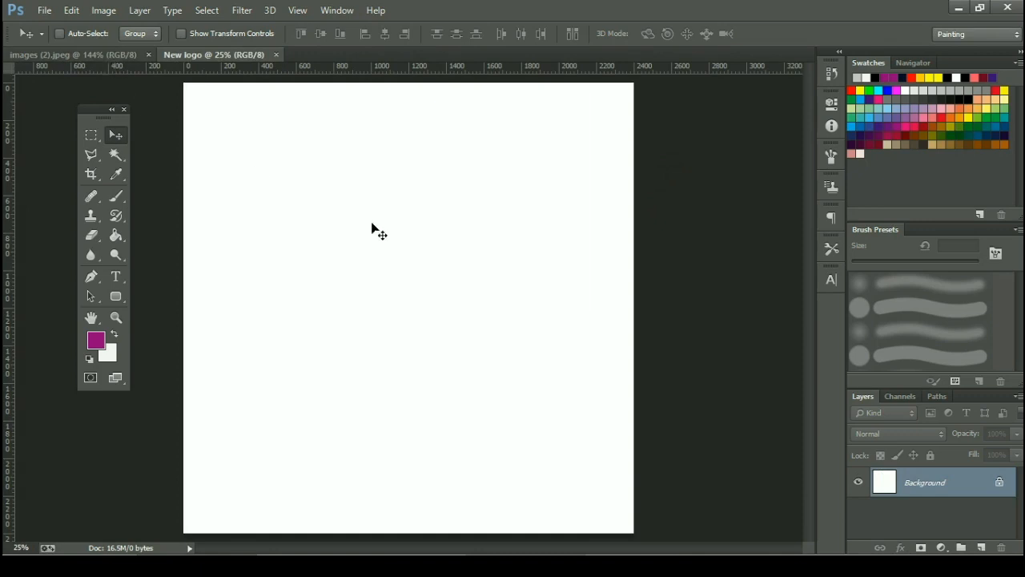
{"action": "left_click", "coordinate": [112, 54]}
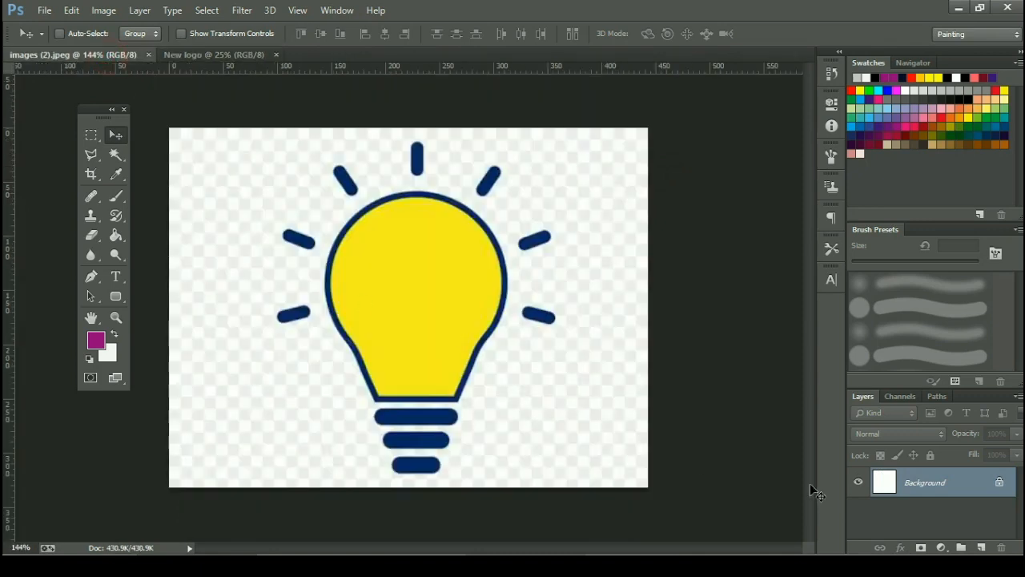
{"action": "left_click", "coordinate": [1001, 483]}
{"action": "left_click_drag", "start_coordinate": [433, 334], "coordinate": [423, 310]}
{"action": "scroll", "coordinate": [415, 353], "scroll_direction": "down", "scroll_amount": 1}
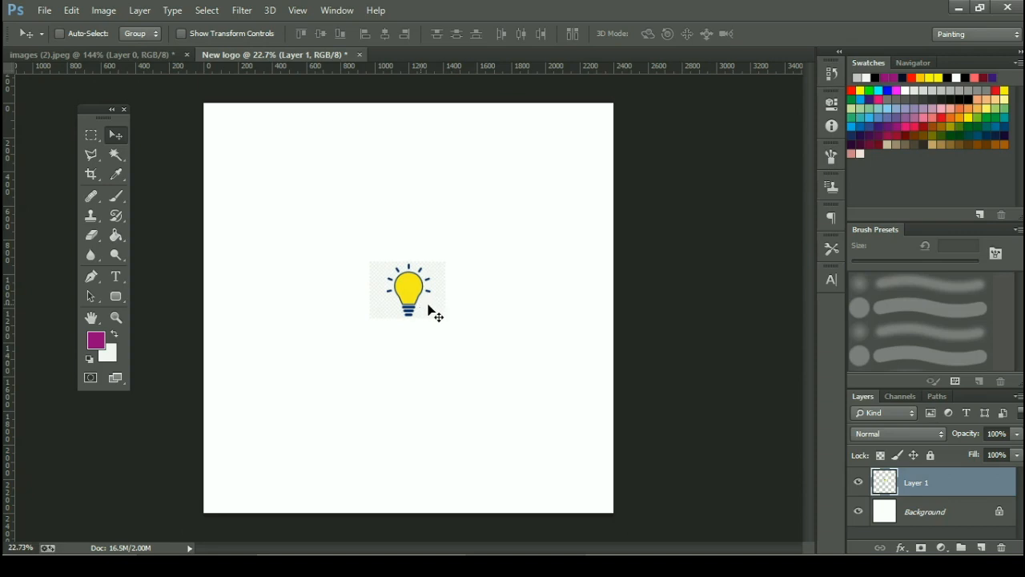
{"action": "key", "text": "ctrl+t"}
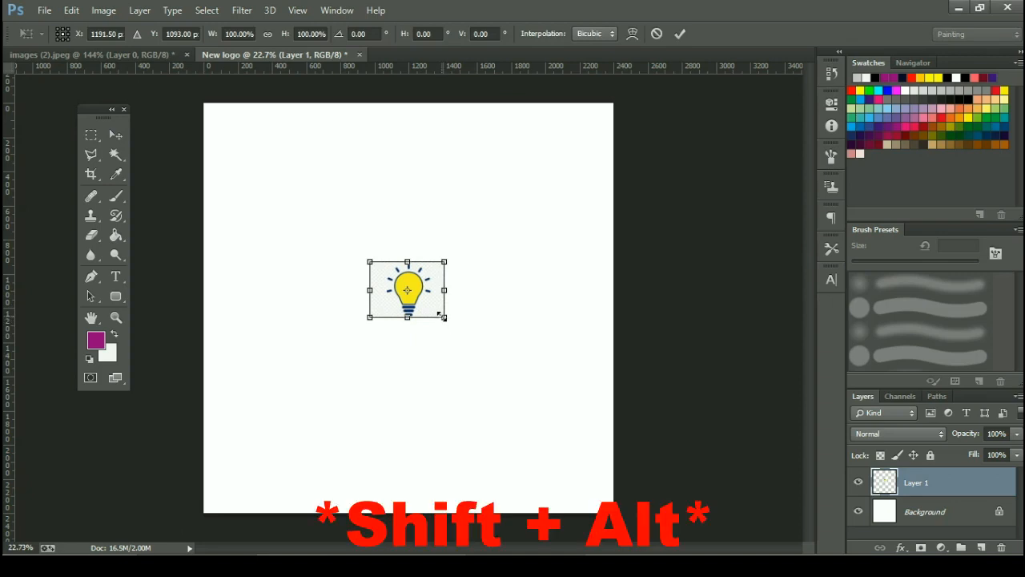
{"action": "left_click_drag", "start_coordinate": [442, 313], "coordinate": [580, 497]}
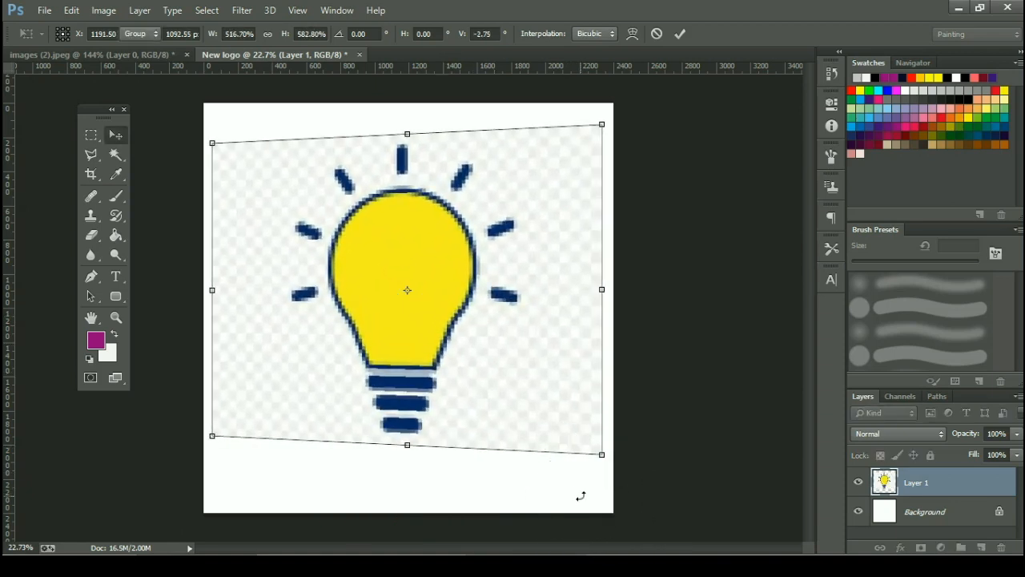
{"action": "key", "text": "Return"}
{"action": "key", "text": "ctrl+z"}
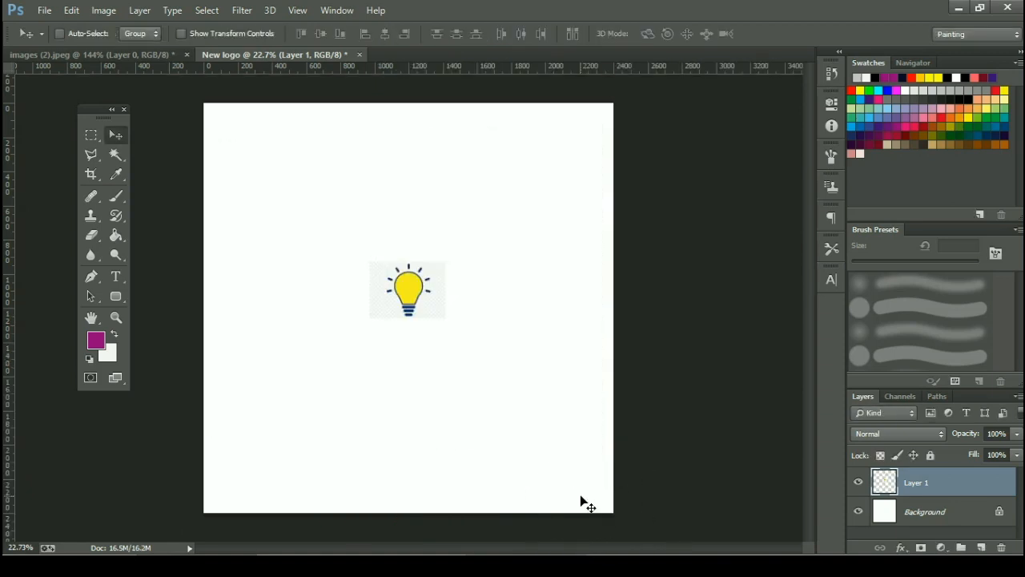
Step: Scale the bulb layer proportionally from its center to about 652% and nudge it slightly into place on the canvas
{"action": "key", "text": "ctrl+t"}
{"action": "left_click_drag", "start_coordinate": [445, 317], "coordinate": [644, 488]}
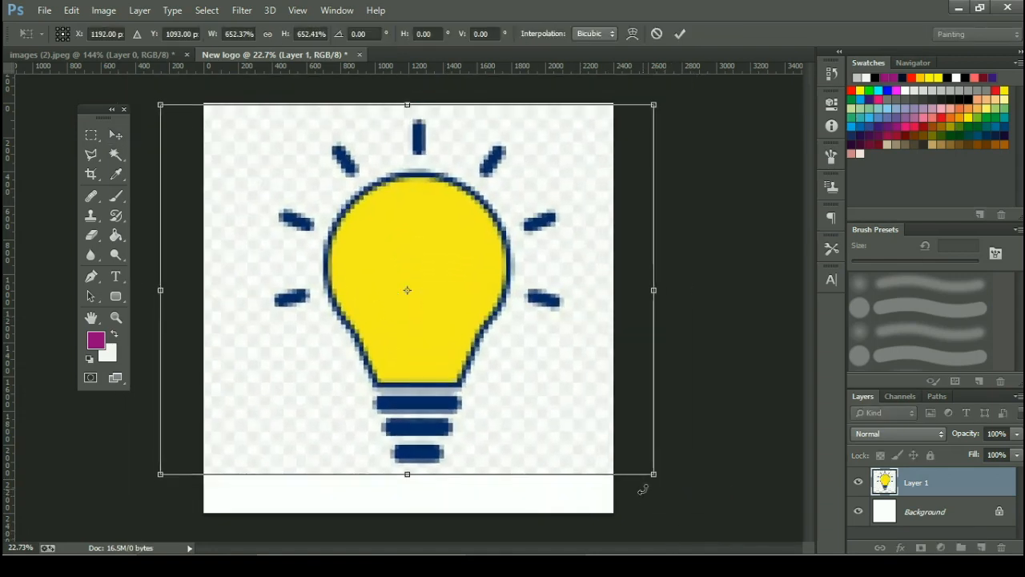
{"action": "key", "text": "Return"}
{"action": "left_click_drag", "start_coordinate": [458, 339], "coordinate": [457, 349]}
Step: Add a new layer above the bulb image and name it Blue Line
{"action": "scroll", "coordinate": [344, 216], "scroll_direction": "up", "scroll_amount": 10}
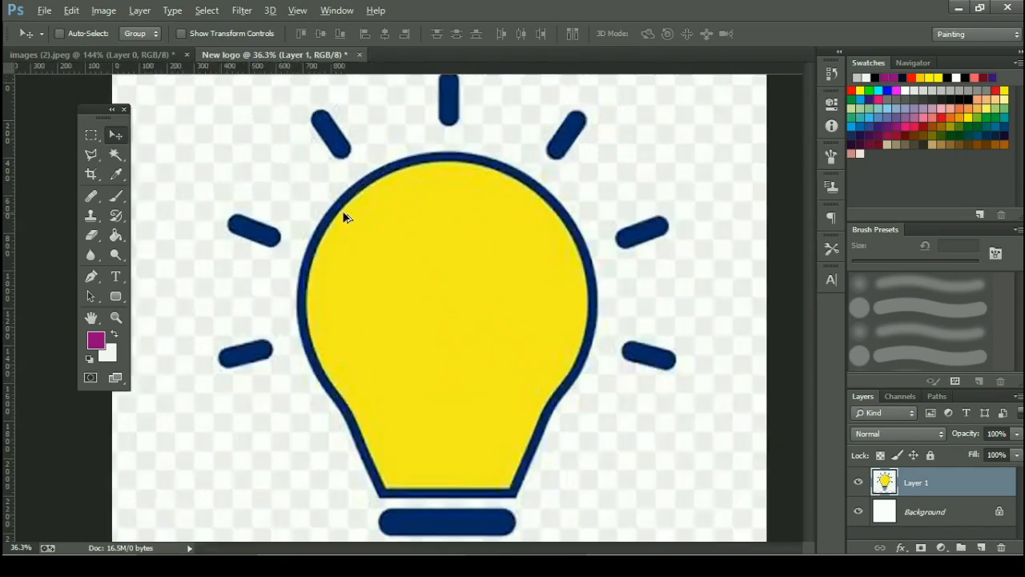
{"action": "scroll", "coordinate": [360, 155], "scroll_direction": "down", "scroll_amount": 5}
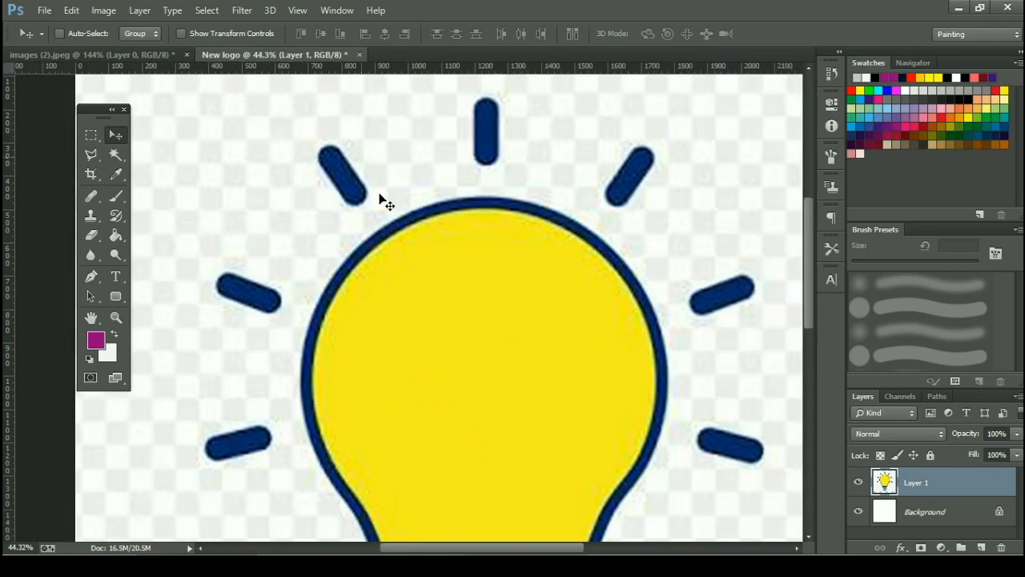
{"action": "scroll", "coordinate": [394, 229], "scroll_direction": "down", "scroll_amount": 3}
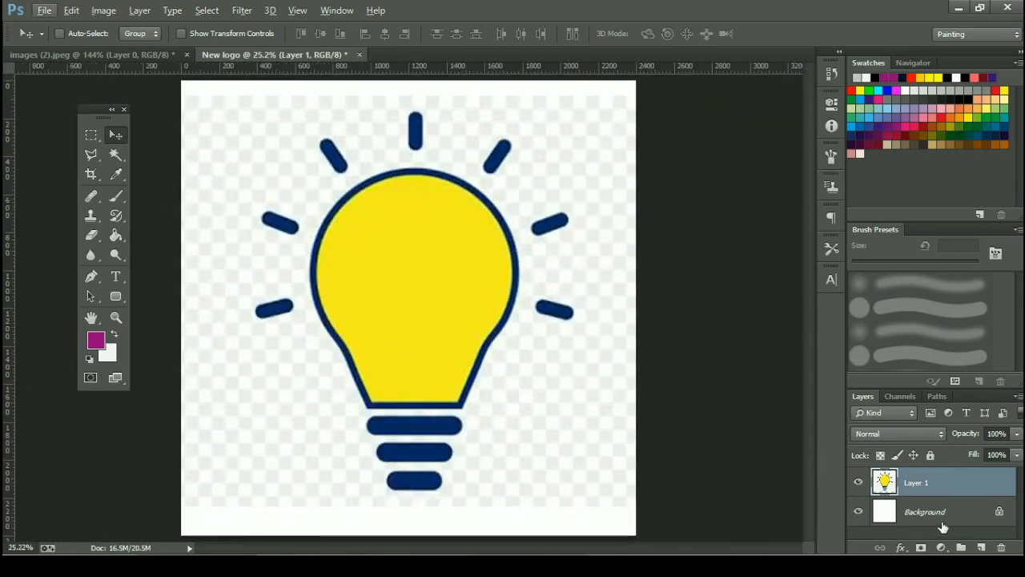
{"action": "left_click", "coordinate": [982, 547]}
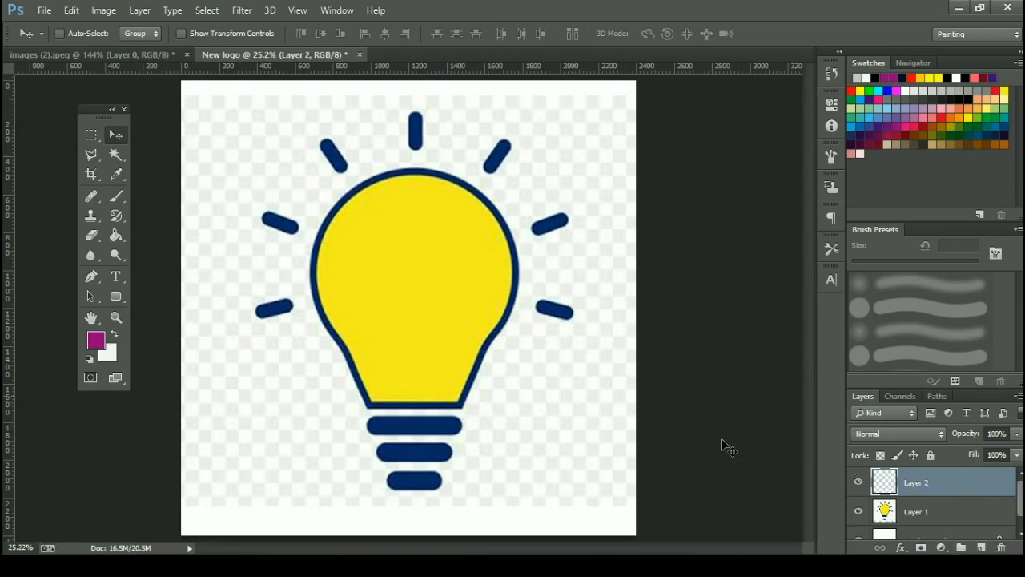
{"action": "double_click", "coordinate": [925, 484]}
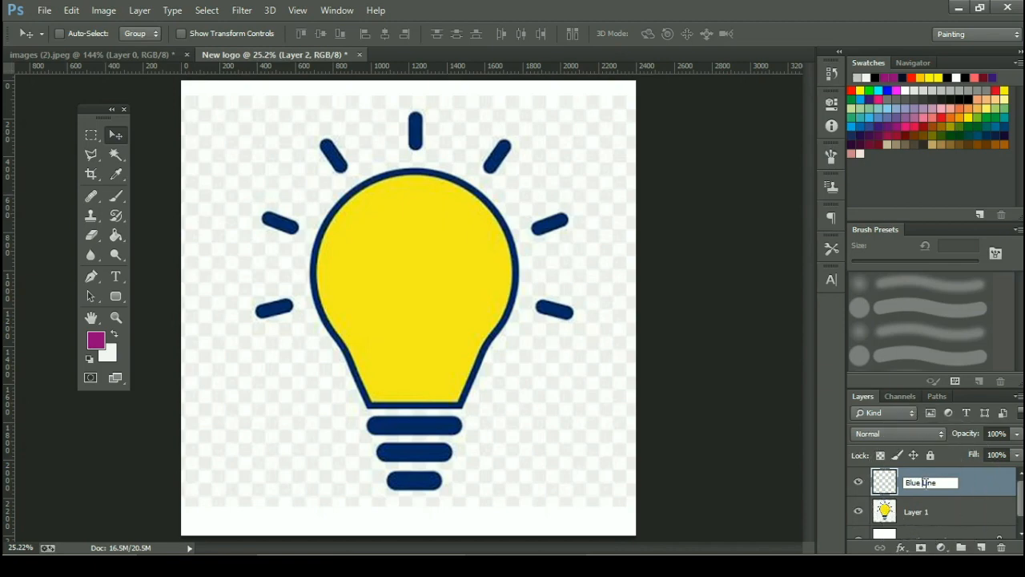
{"action": "key", "text": "Return"}
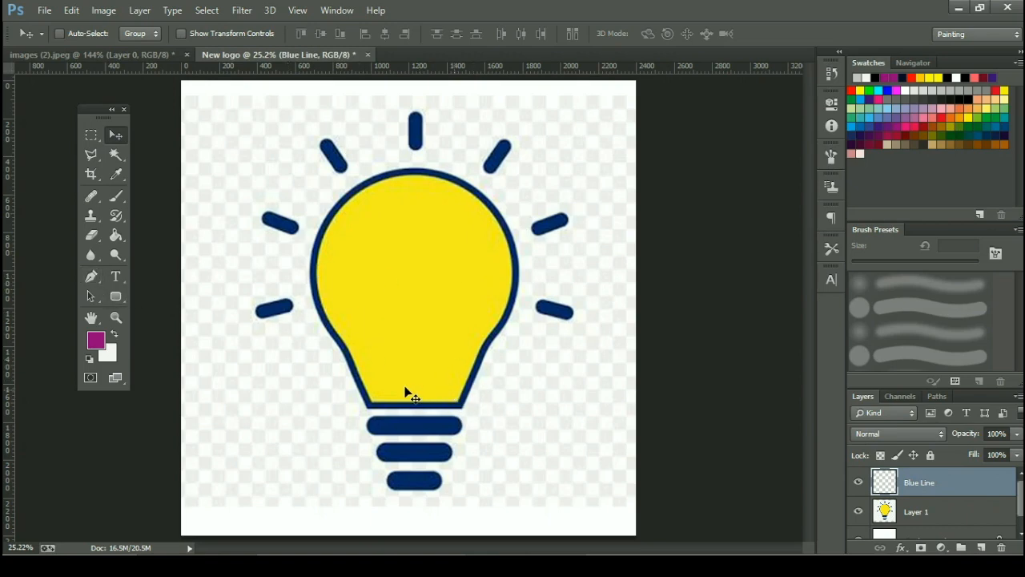
Step: Trace the bulb's lower-left ray with a closed Pen tool path that follows its rounded outline
{"action": "left_click", "coordinate": [93, 276]}
{"action": "scroll", "coordinate": [266, 357], "scroll_direction": "up", "scroll_amount": 5}
{"action": "scroll", "coordinate": [252, 248], "scroll_direction": "up", "scroll_amount": 3}
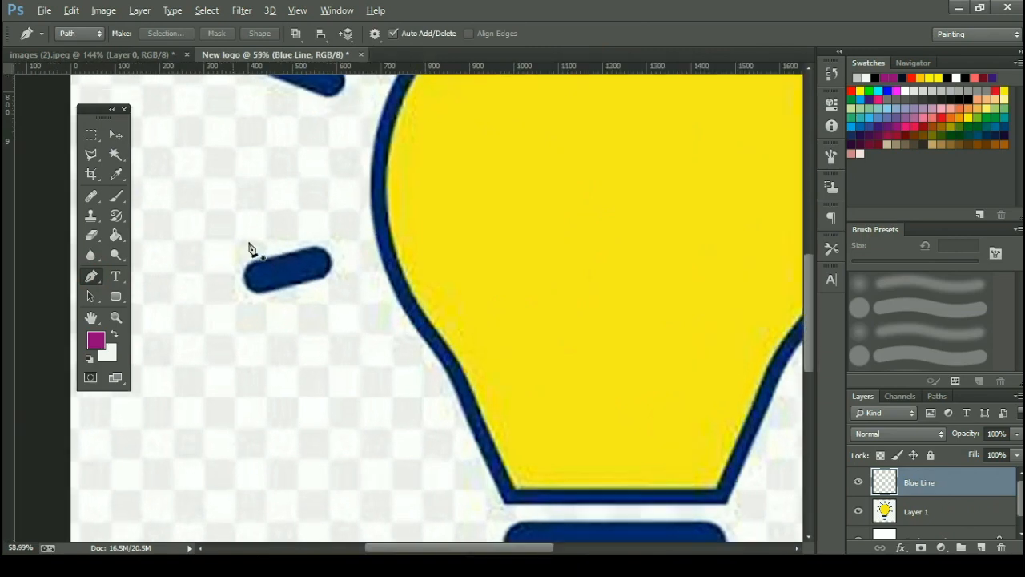
{"action": "left_click", "coordinate": [330, 247]}
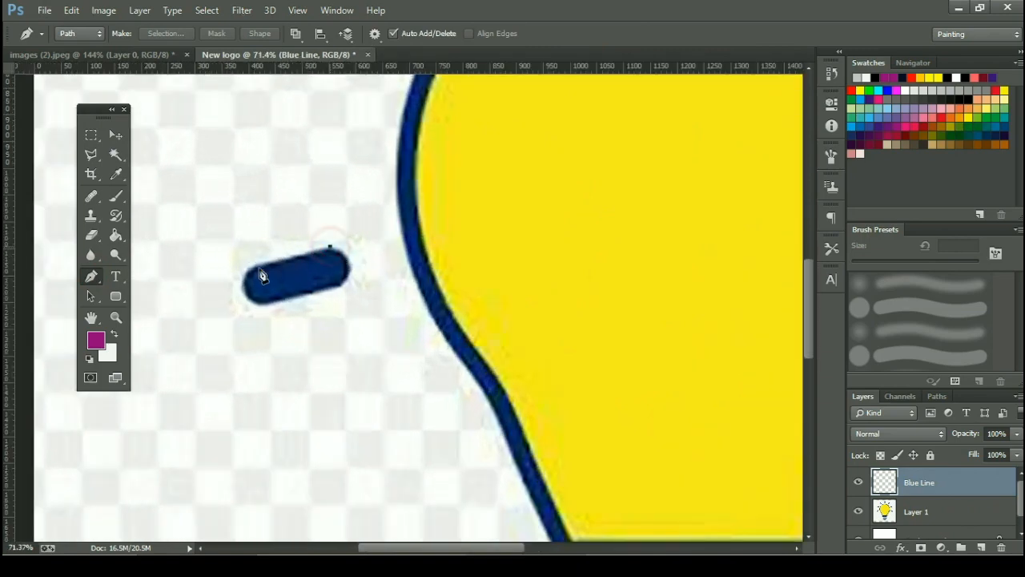
{"action": "left_click", "coordinate": [247, 269]}
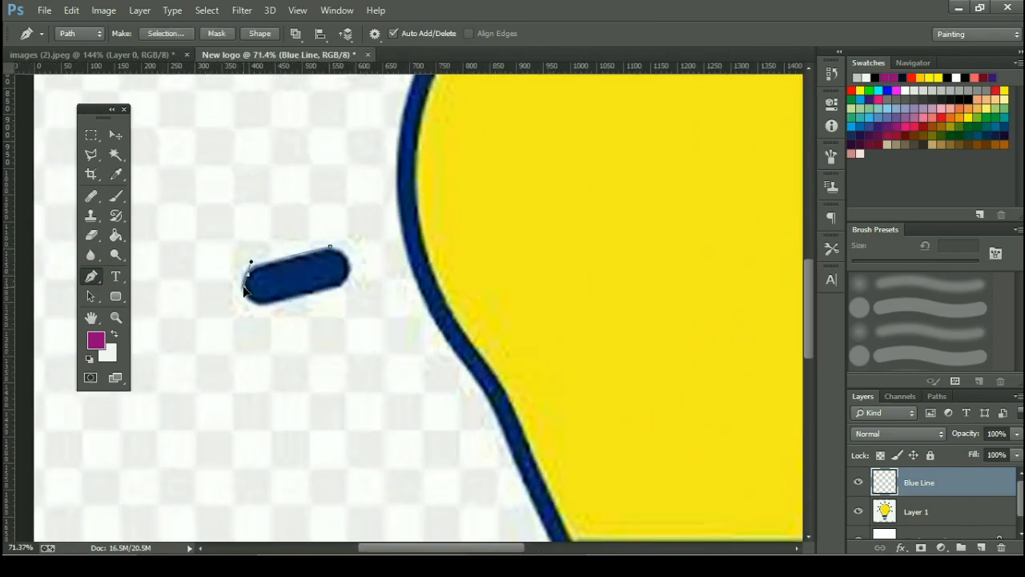
{"action": "scroll", "coordinate": [248, 273], "scroll_direction": "up", "scroll_amount": 3}
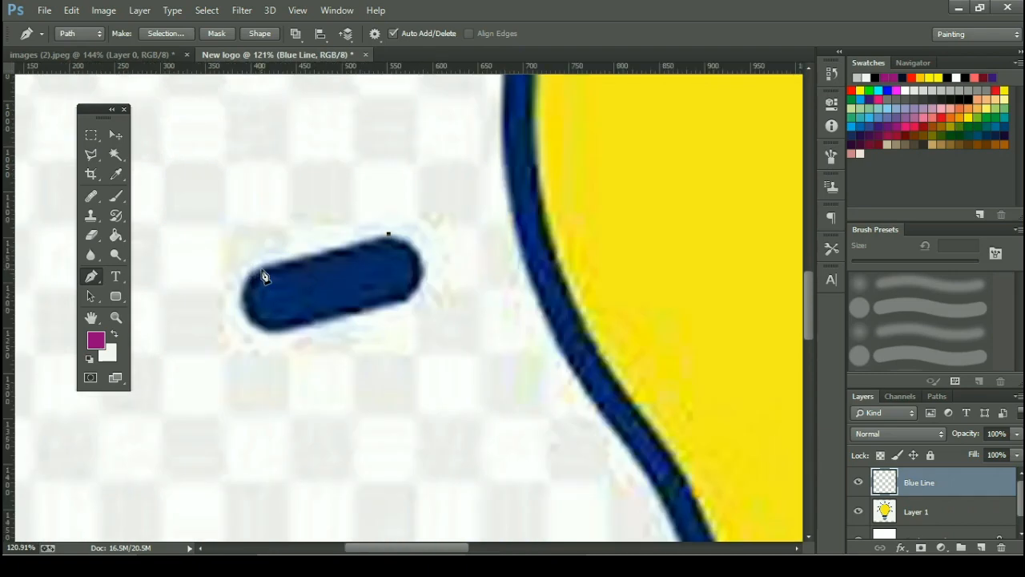
{"action": "left_click_drag", "start_coordinate": [262, 270], "coordinate": [244, 278]}
{"action": "left_click_drag", "start_coordinate": [260, 324], "coordinate": [280, 331]}
{"action": "left_click_drag", "start_coordinate": [404, 298], "coordinate": [409, 296]}
{"action": "left_click", "coordinate": [414, 242]}
{"action": "left_click", "coordinate": [388, 235]}
Step: Redraw the curved right end of the lower-left ray's path and close the path at its starting anchor
{"action": "scroll", "coordinate": [458, 222], "scroll_direction": "down", "scroll_amount": 2}
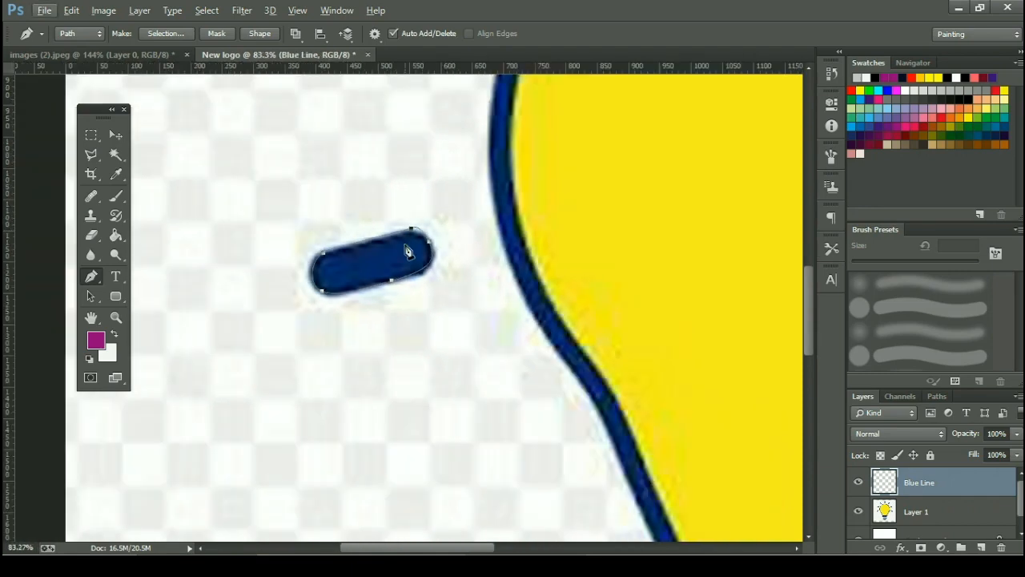
{"action": "scroll", "coordinate": [417, 253], "scroll_direction": "up", "scroll_amount": 4}
{"action": "scroll", "coordinate": [417, 253], "scroll_direction": "up", "scroll_amount": 1}
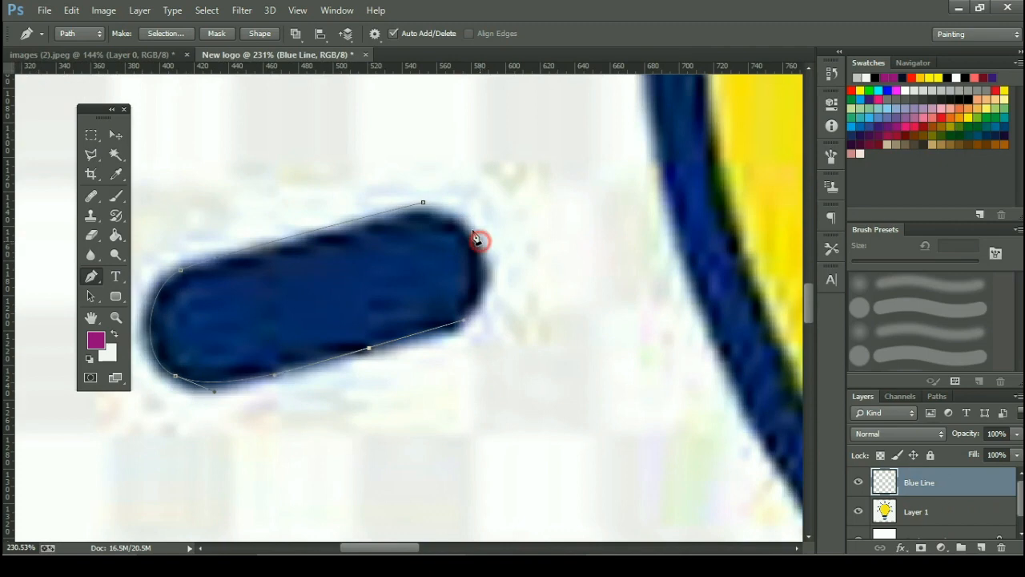
{"action": "left_click_drag", "start_coordinate": [479, 239], "coordinate": [458, 190]}
{"action": "left_click", "coordinate": [423, 202]}
{"action": "scroll", "coordinate": [380, 218], "scroll_direction": "down", "scroll_amount": 2}
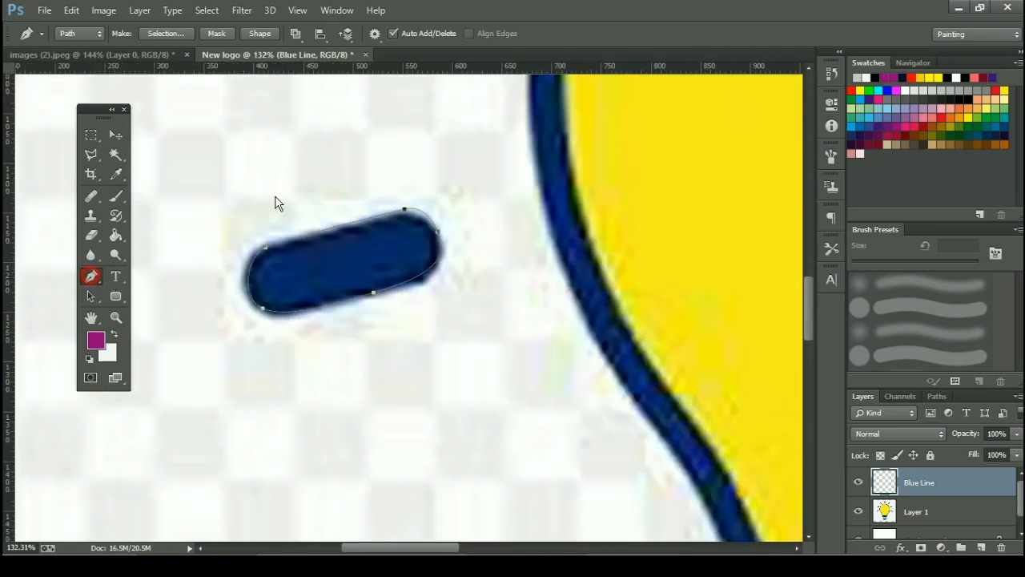
Step: Fill the lower-left ray's path on the Blue Line layer with the dark blue 0b286c sampled from the original ray
{"action": "scroll", "coordinate": [543, 181], "scroll_direction": "down", "scroll_amount": 1}
{"action": "scroll", "coordinate": [543, 181], "scroll_direction": "down", "scroll_amount": 1}
{"action": "right_click", "coordinate": [572, 189]}
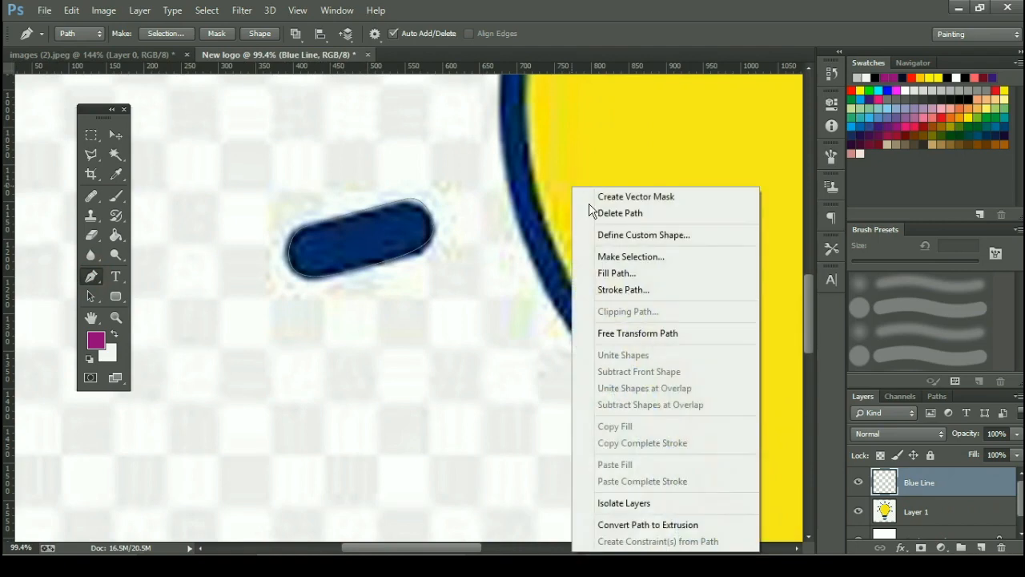
{"action": "left_click", "coordinate": [607, 275]}
{"action": "left_click", "coordinate": [640, 209]}
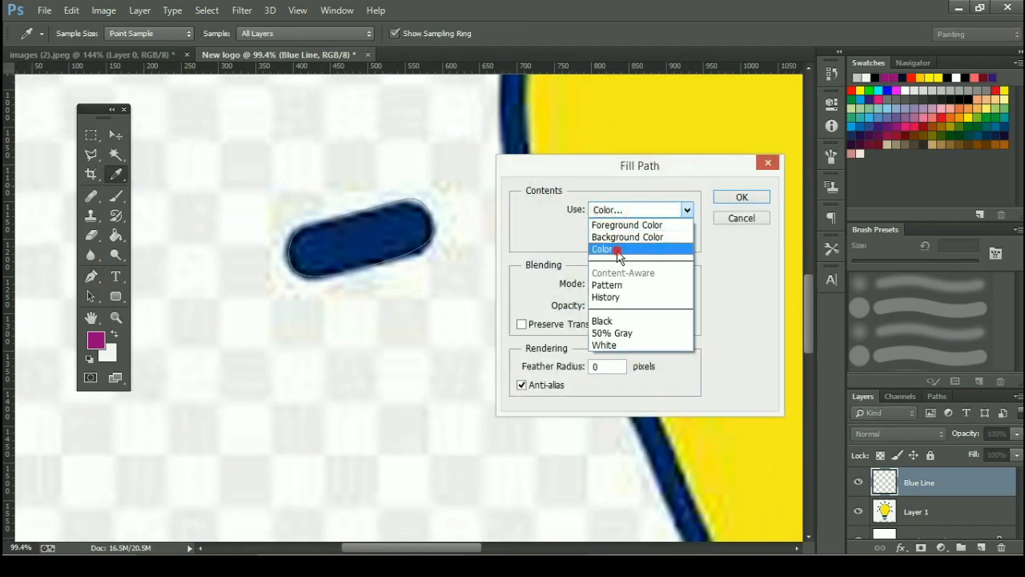
{"action": "left_click", "coordinate": [617, 248]}
{"action": "left_click", "coordinate": [369, 230]}
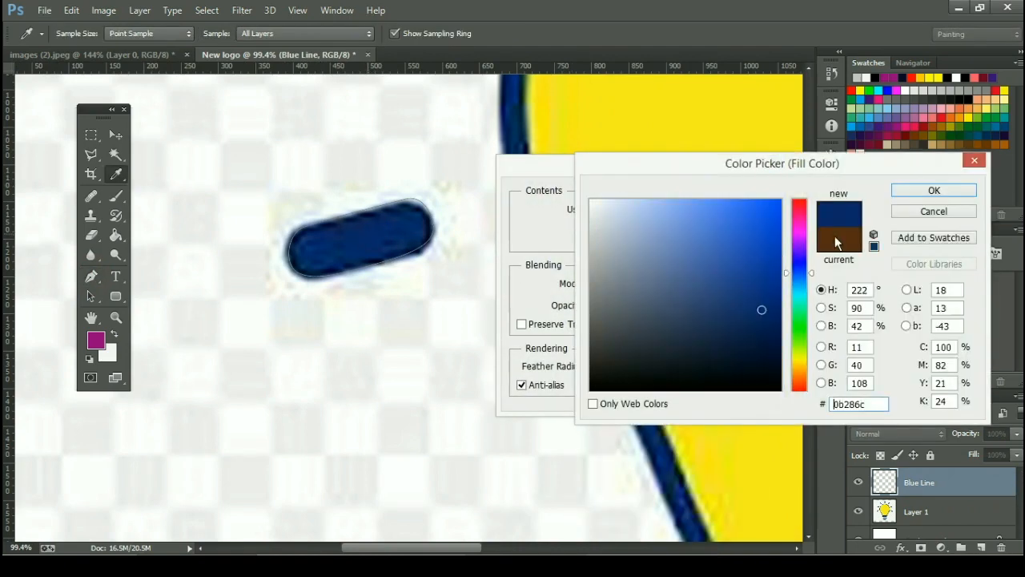
{"action": "left_click", "coordinate": [917, 192]}
{"action": "key", "text": "Return"}
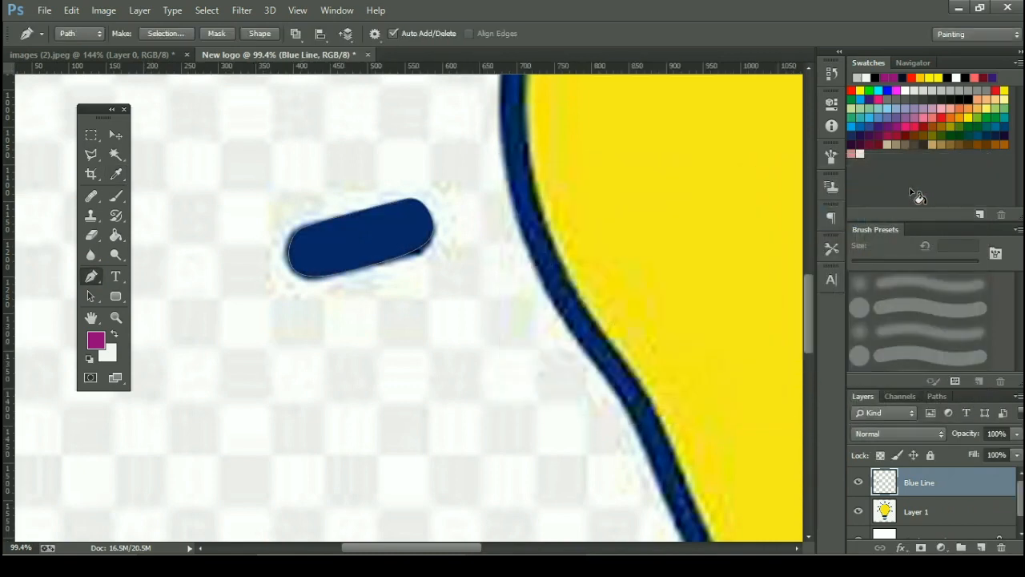
Step: Check the filled lower-left ray on its own by hiding and showing Layer 1
{"action": "key", "text": "Escape"}
{"action": "scroll", "coordinate": [417, 264], "scroll_direction": "down", "scroll_amount": 6}
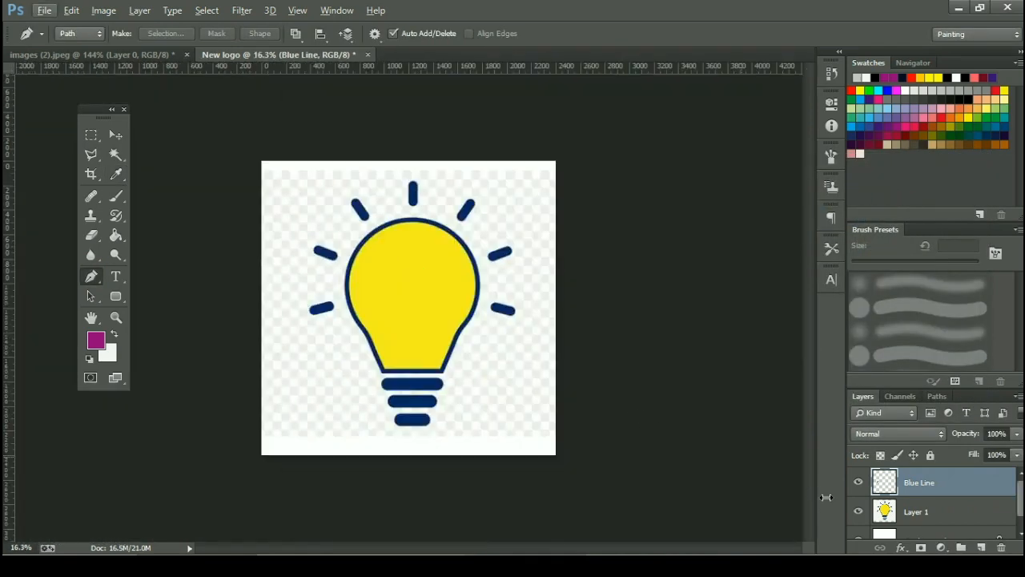
{"action": "left_click", "coordinate": [859, 513]}
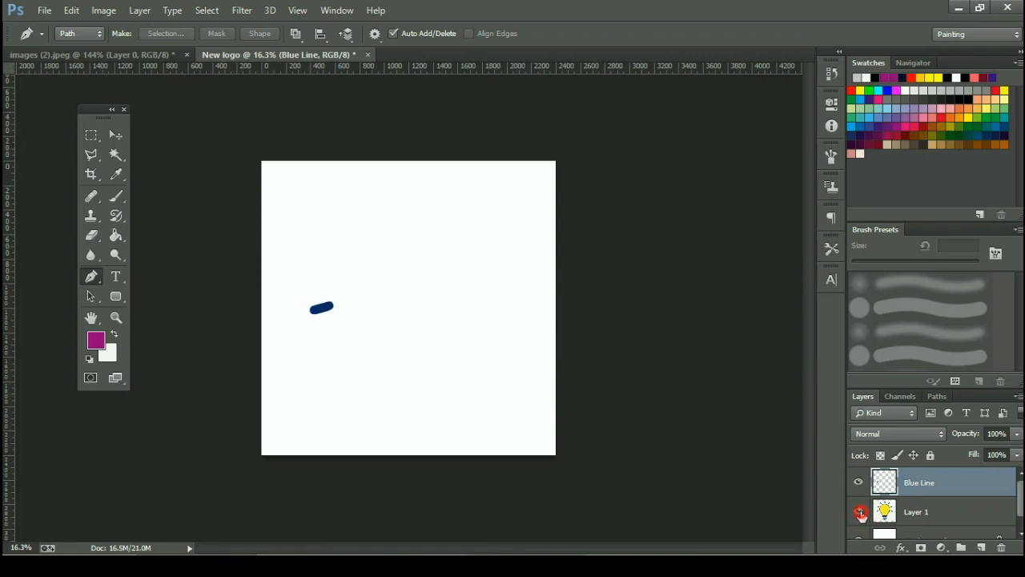
{"action": "left_click", "coordinate": [860, 513]}
{"action": "left_click", "coordinate": [860, 512]}
{"action": "left_click", "coordinate": [859, 513]}
Step: Trace the middle-left ray's rounded outline with a closed Pen tool path on the Blue Line layer
{"action": "scroll", "coordinate": [297, 259], "scroll_direction": "up", "scroll_amount": 3}
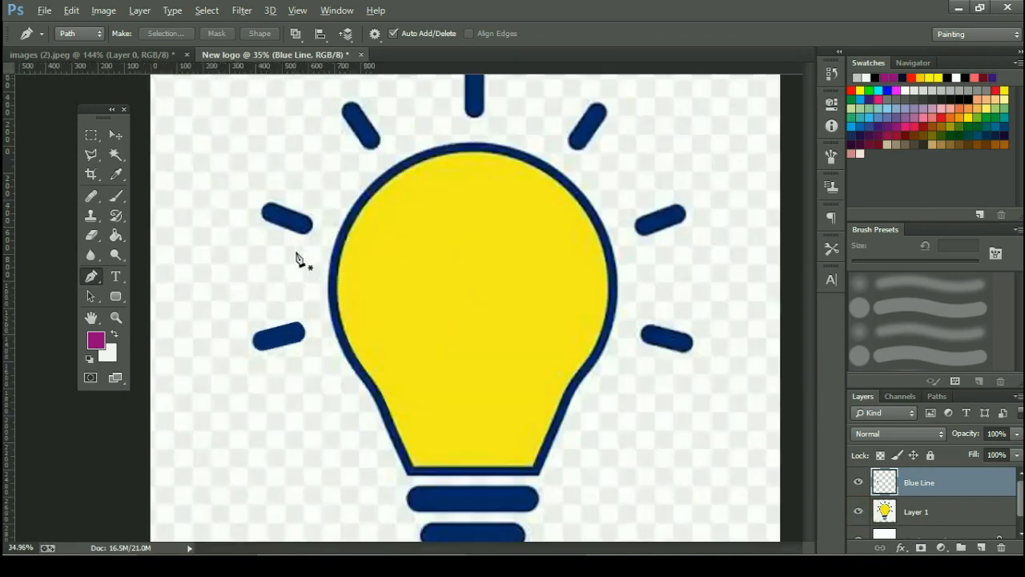
{"action": "scroll", "coordinate": [223, 177], "scroll_direction": "up", "scroll_amount": 3}
{"action": "scroll", "coordinate": [294, 339], "scroll_direction": "up", "scroll_amount": 3}
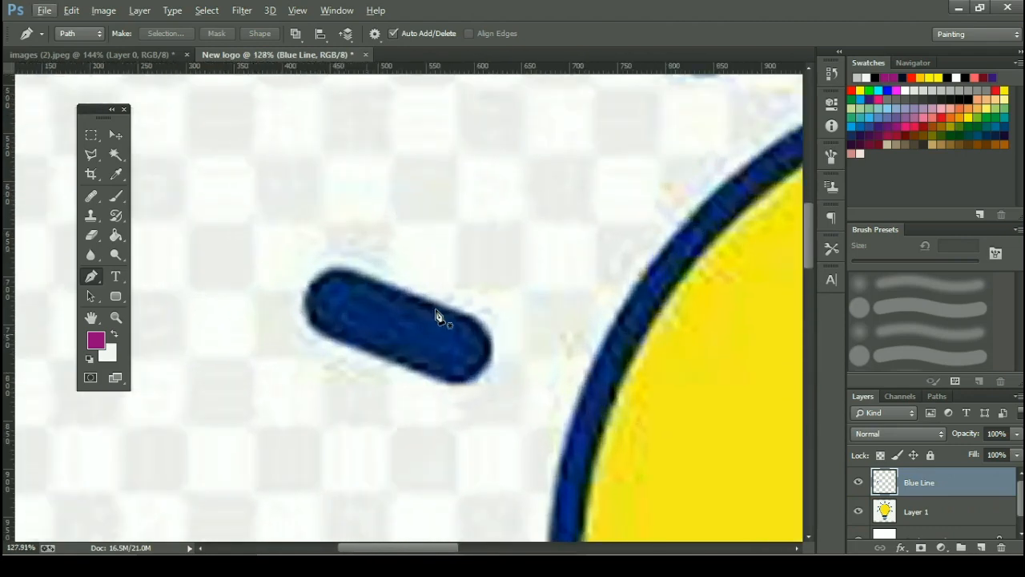
{"action": "scroll", "coordinate": [479, 330], "scroll_direction": "up", "scroll_amount": 1}
{"action": "left_click", "coordinate": [486, 337]}
{"action": "left_click", "coordinate": [297, 263]}
{"action": "left_click_drag", "start_coordinate": [248, 343], "coordinate": [294, 388]}
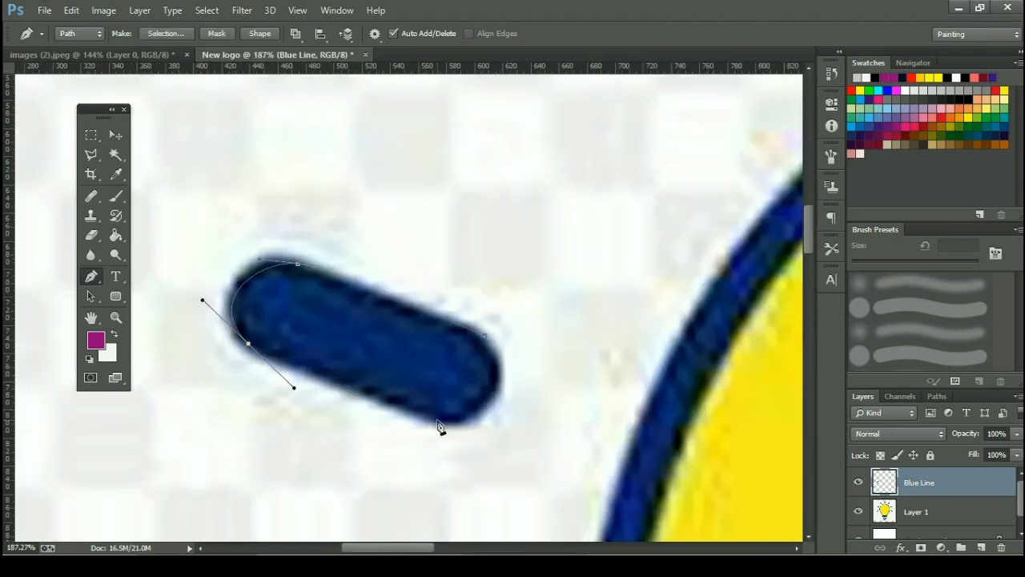
{"action": "left_click_drag", "start_coordinate": [439, 420], "coordinate": [520, 451]}
{"action": "scroll", "coordinate": [256, 348], "scroll_direction": "up", "scroll_amount": 3}
{"action": "left_click", "coordinate": [246, 342], "text": "alt"}
{"action": "left_click_drag", "start_coordinate": [568, 394], "coordinate": [575, 359]}
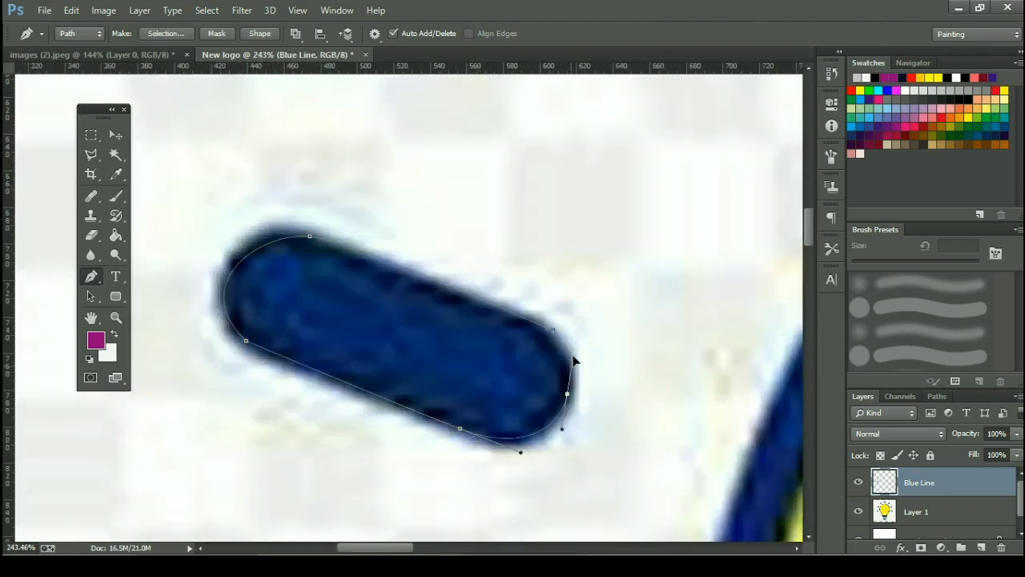
{"action": "left_click", "coordinate": [558, 331]}
Step: Fill the middle-left ray's path with dark blue on the Blue Line layer and dismiss the path
{"action": "scroll", "coordinate": [552, 255], "scroll_direction": "down", "scroll_amount": 8}
{"action": "right_click", "coordinate": [551, 256]}
{"action": "key", "text": "Escape"}
{"action": "scroll", "coordinate": [561, 286], "scroll_direction": "down", "scroll_amount": 4}
Step: Select the filled middle-left ray, duplicate it onto the upper-left ray, and rotate the copy to match
{"action": "key", "text": "v"}
{"action": "key", "text": "m"}
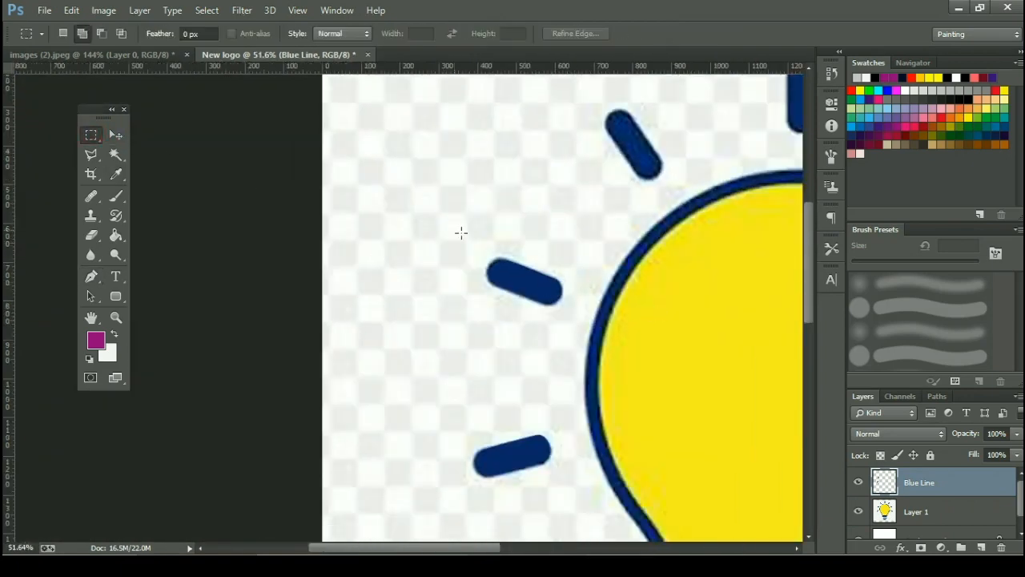
{"action": "left_click_drag", "start_coordinate": [458, 232], "coordinate": [570, 326]}
{"action": "key", "text": "v"}
{"action": "left_click_drag", "start_coordinate": [512, 263], "coordinate": [621, 126], "text": "alt"}
{"action": "key", "text": "ctrl+t"}
{"action": "left_click_drag", "start_coordinate": [680, 144], "coordinate": [450, 298]}
{"action": "key", "text": "Return"}
Step: Duplicate the blue ray onto the top and upper-right rays, transforming each copy to match the original's angle
{"action": "left_click_drag", "start_coordinate": [430, 256], "coordinate": [478, 189], "text": "alt"}
{"action": "key", "text": "ctrl+t"}
{"action": "key", "text": "Return"}
{"action": "key", "text": "ctrl+t"}
{"action": "key", "text": "Return"}
Step: Duplicate the blue ray onto the middle-right and lower-right rays, rotating and positioning each copy over the original
{"action": "scroll", "coordinate": [611, 240], "scroll_direction": "down", "scroll_amount": 5}
{"action": "left_click_drag", "start_coordinate": [480, 180], "coordinate": [644, 312], "text": "alt"}
{"action": "key", "text": "ctrl+t"}
{"action": "key", "text": "Return"}
{"action": "key", "text": "ctrl+t"}
{"action": "left_click_drag", "start_coordinate": [667, 248], "coordinate": [693, 386]}
{"action": "key", "text": "Return"}
{"action": "key", "text": "ctrl+t"}
{"action": "key", "text": "Return"}
{"action": "key", "text": "ctrl+t"}
{"action": "left_click_drag", "start_coordinate": [655, 376], "coordinate": [657, 389]}
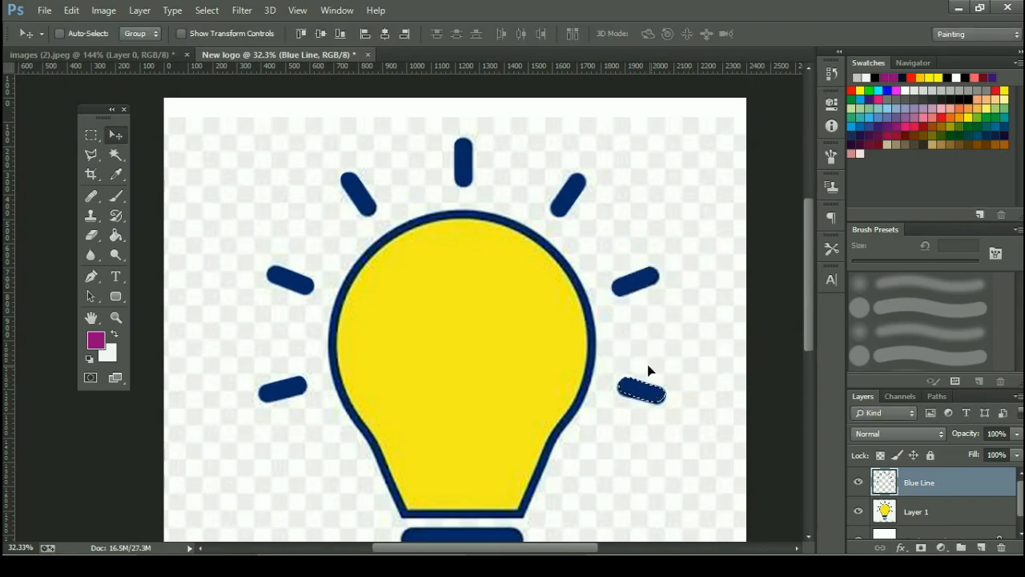
Step: Try building the top base bar from a copy of the lower-right ray, levelled and stretched to the bar's width, and deselect it
{"action": "left_click_drag", "start_coordinate": [638, 352], "coordinate": [597, 215]}
{"action": "key", "text": "ctrl+t"}
{"action": "left_click_drag", "start_coordinate": [601, 253], "coordinate": [454, 415], "text": "alt"}
{"action": "key", "text": "Escape"}
{"action": "key", "text": "ctrl+t"}
{"action": "left_click_drag", "start_coordinate": [440, 411], "coordinate": [448, 413], "text": "alt+shift"}
{"action": "left_click_drag", "start_coordinate": [454, 415], "coordinate": [482, 405]}
{"action": "key", "text": "Return"}
{"action": "key", "text": "ctrl+t"}
{"action": "left_click_drag", "start_coordinate": [377, 403], "coordinate": [362, 405]}
{"action": "key", "text": "Return"}
{"action": "key", "text": "ctrl+d"}
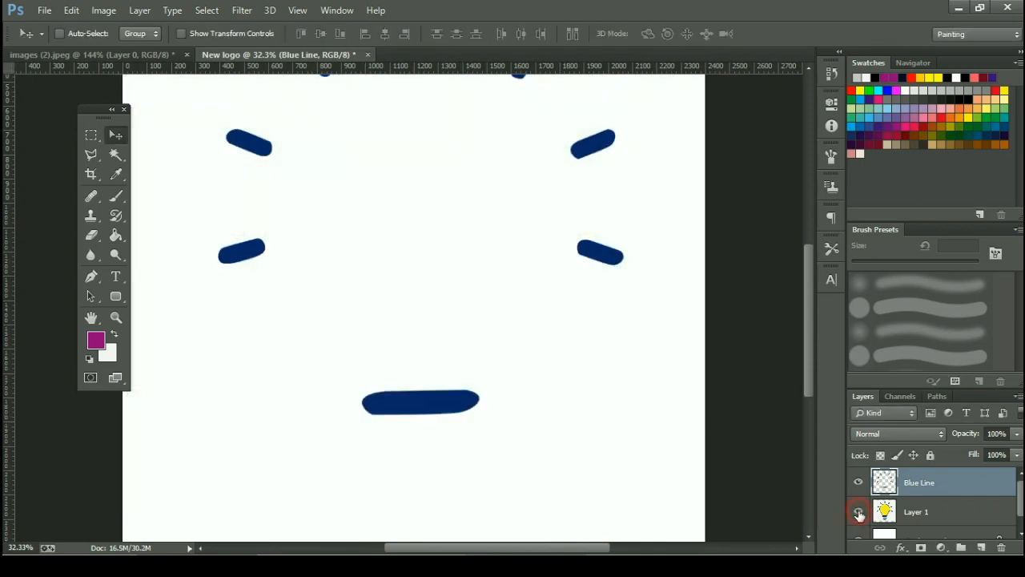
Step: Trace the rounded outline of the top base bar with a closed Pen tool path
{"action": "scroll", "coordinate": [471, 431], "scroll_direction": "up", "scroll_amount": 2}
{"action": "key", "text": "p"}
{"action": "left_click_drag", "start_coordinate": [544, 387], "coordinate": [546, 357]}
{"action": "key", "text": "ctrl+z"}
{"action": "scroll", "coordinate": [530, 400], "scroll_direction": "up", "scroll_amount": 2}
{"action": "left_click_drag", "start_coordinate": [433, 368], "coordinate": [359, 368]}
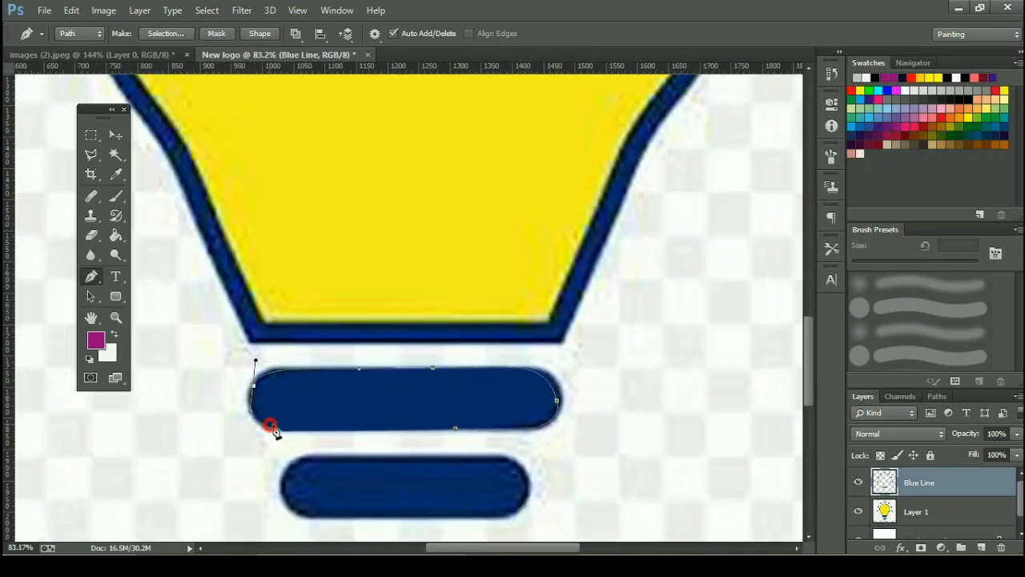
{"action": "scroll", "coordinate": [260, 403], "scroll_direction": "up", "scroll_amount": 2}
{"action": "left_click_drag", "start_coordinate": [264, 369], "coordinate": [232, 398]}
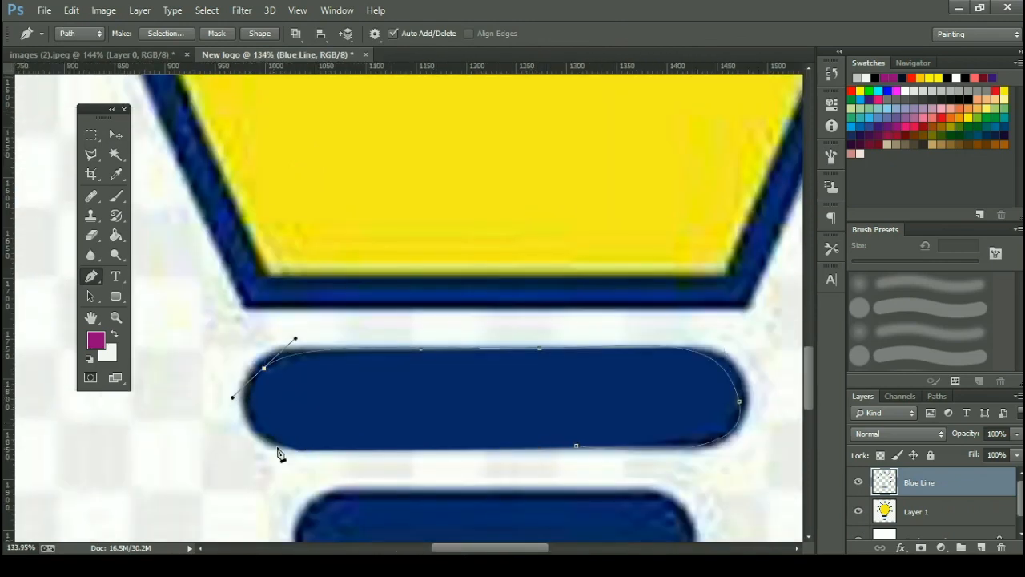
{"action": "left_click_drag", "start_coordinate": [282, 448], "coordinate": [321, 457]}
{"action": "left_click_drag", "start_coordinate": [515, 448], "coordinate": [556, 446]}
{"action": "left_click", "coordinate": [577, 446]}
Step: Fill the top base bar's path with dark blue on the Blue Line layer and dismiss the path
{"action": "scroll", "coordinate": [560, 437], "scroll_direction": "down", "scroll_amount": 5}
{"action": "right_click", "coordinate": [525, 200]}
{"action": "left_click", "coordinate": [573, 284]}
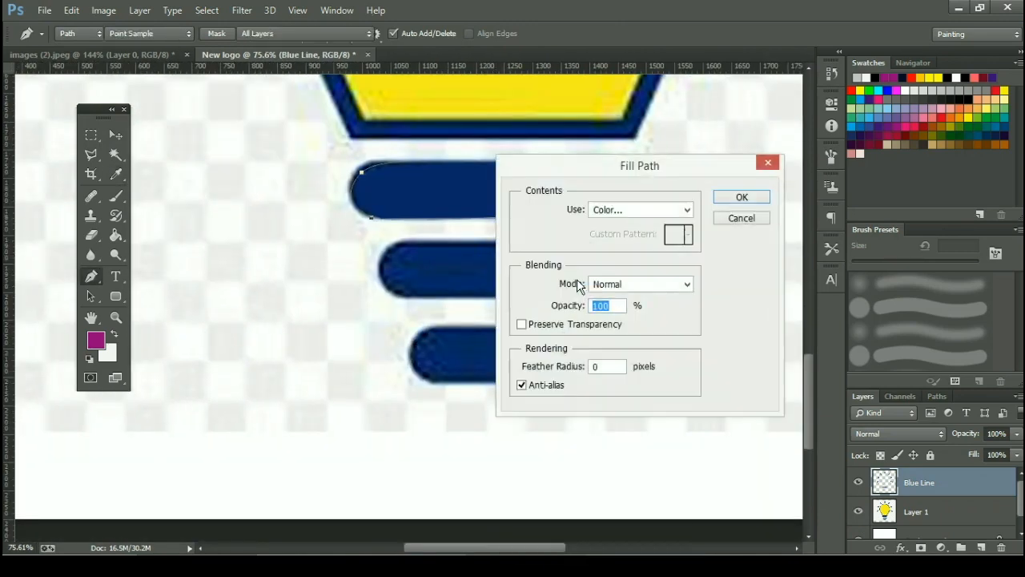
{"action": "key", "text": "Return"}
{"action": "key", "text": "Return"}
Step: Draw a dark blue rounded rectangle about 372 by 79 px with a 10 px radius over the middle base bar
{"action": "scroll", "coordinate": [485, 273], "scroll_direction": "up", "scroll_amount": 2}
{"action": "left_click", "coordinate": [115, 297]}
{"action": "left_click", "coordinate": [145, 308]}
{"action": "left_click_drag", "start_coordinate": [367, 246], "coordinate": [623, 301]}
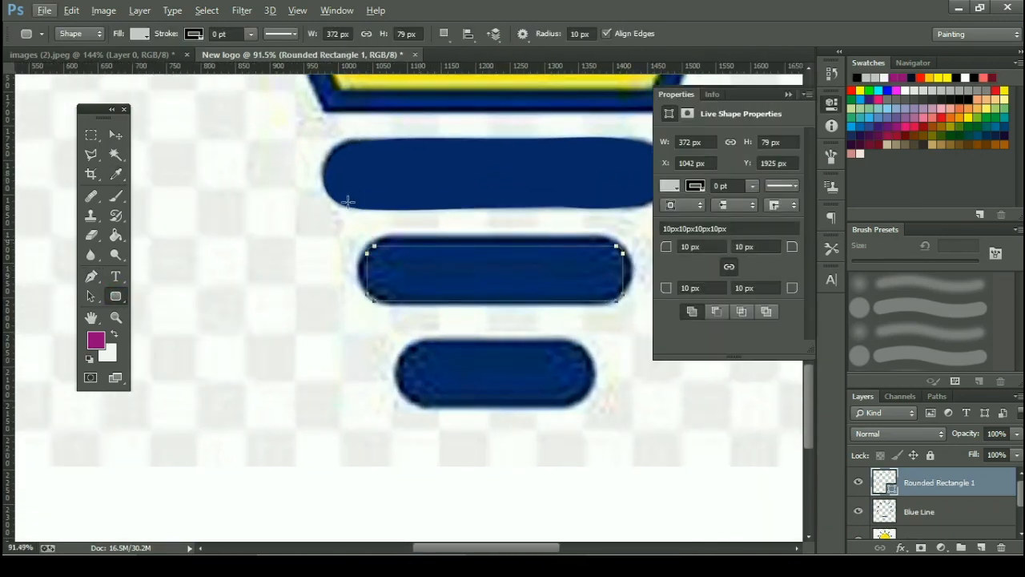
{"action": "left_click", "coordinate": [139, 34]}
{"action": "left_click", "coordinate": [389, 155]}
Step: Draw rounded rectangles with a 10 px radius over the bottom base bar, about 268 by 78 px, and over the top base bar
{"action": "left_click", "coordinate": [120, 296]}
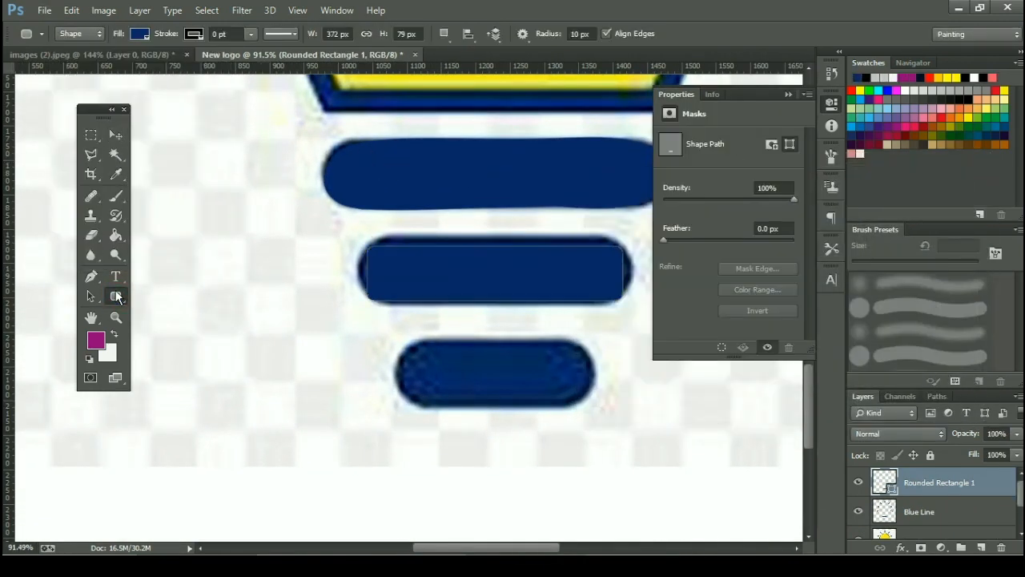
{"action": "right_click", "coordinate": [119, 297]}
{"action": "left_click", "coordinate": [151, 322]}
{"action": "right_click", "coordinate": [117, 296]}
{"action": "left_click", "coordinate": [151, 310]}
{"action": "left_click_drag", "start_coordinate": [402, 350], "coordinate": [591, 404]}
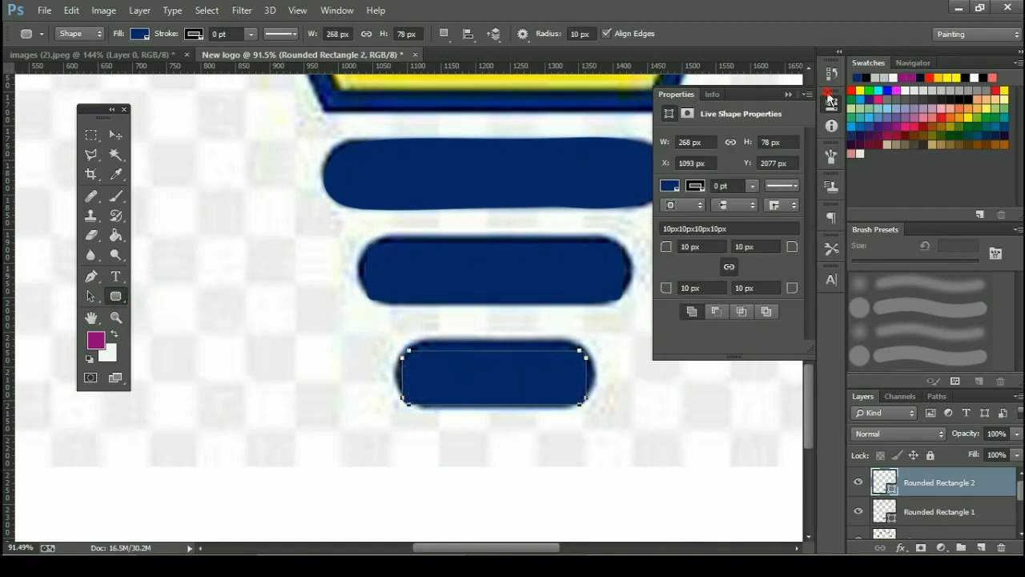
{"action": "left_click_drag", "start_coordinate": [326, 139], "coordinate": [652, 207]}
{"action": "left_click", "coordinate": [834, 110]}
Step: Erase the stretched freehand bar beneath the top rounded rectangle from the Blue Line layer, with Layer 1 hidden while erasing
{"action": "left_click", "coordinate": [117, 135]}
{"action": "scroll", "coordinate": [330, 273], "scroll_direction": "down", "scroll_amount": 2}
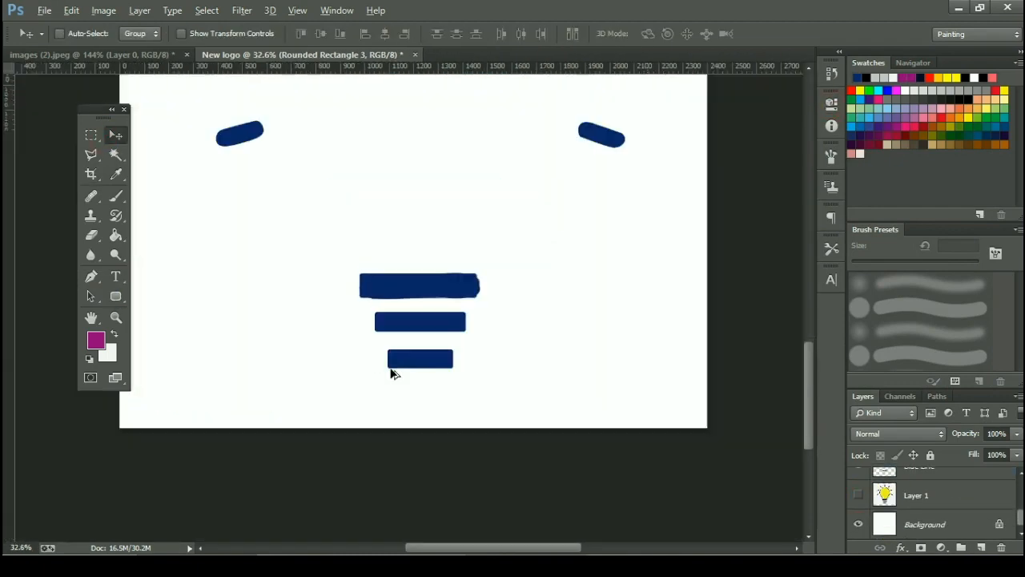
{"action": "key", "text": "e"}
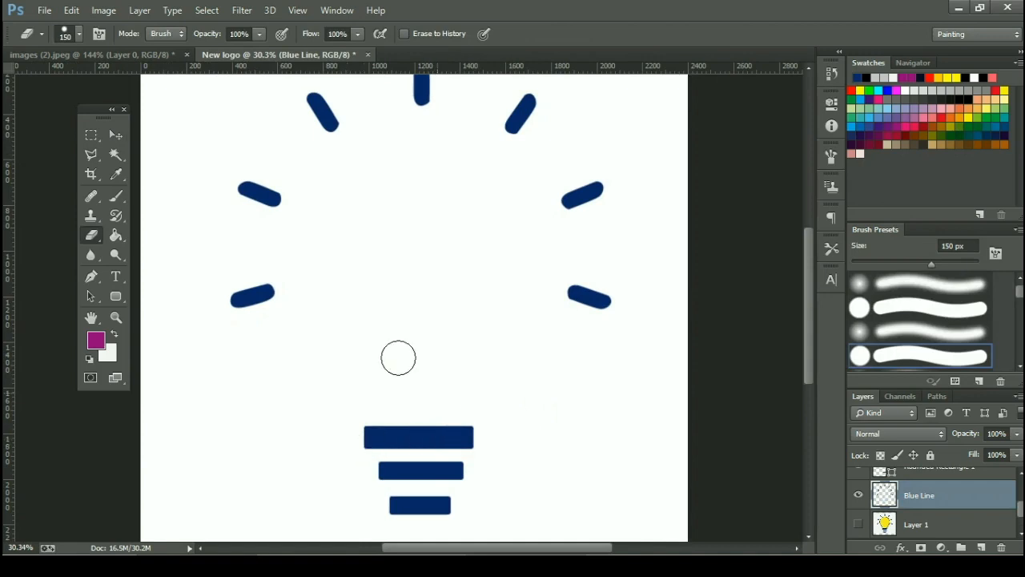
{"action": "scroll", "coordinate": [396, 357], "scroll_direction": "down", "scroll_amount": 2}
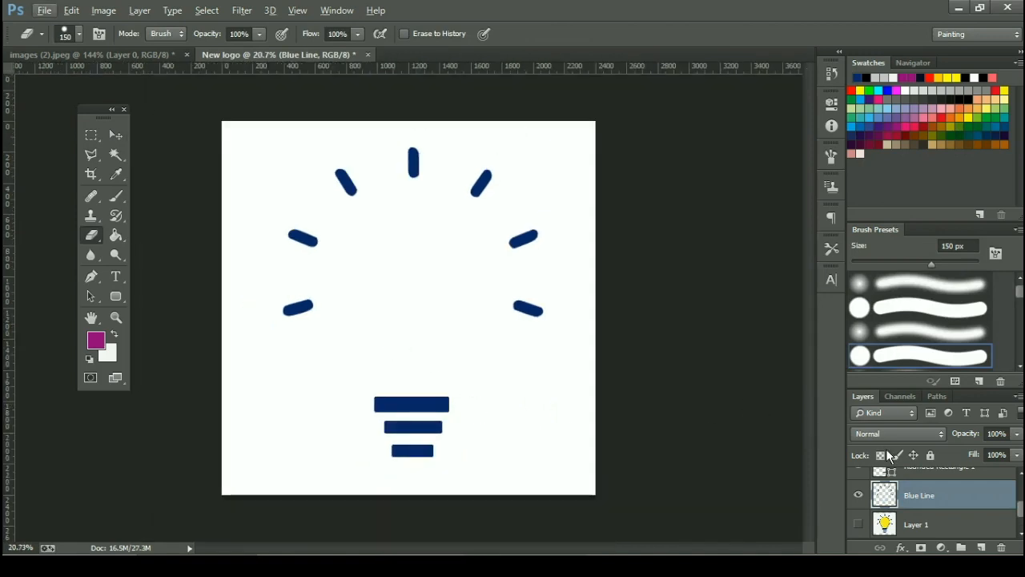
{"action": "left_click", "coordinate": [858, 525]}
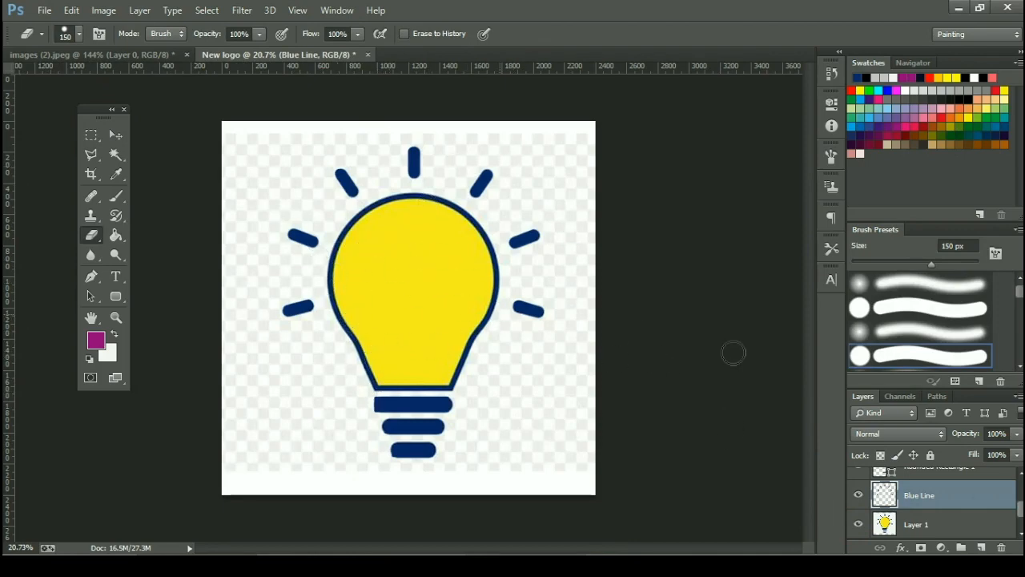
Step: Add a new layer above Blue Line and name it Yellow
{"action": "left_click", "coordinate": [981, 547]}
{"action": "double_click", "coordinate": [913, 497]}
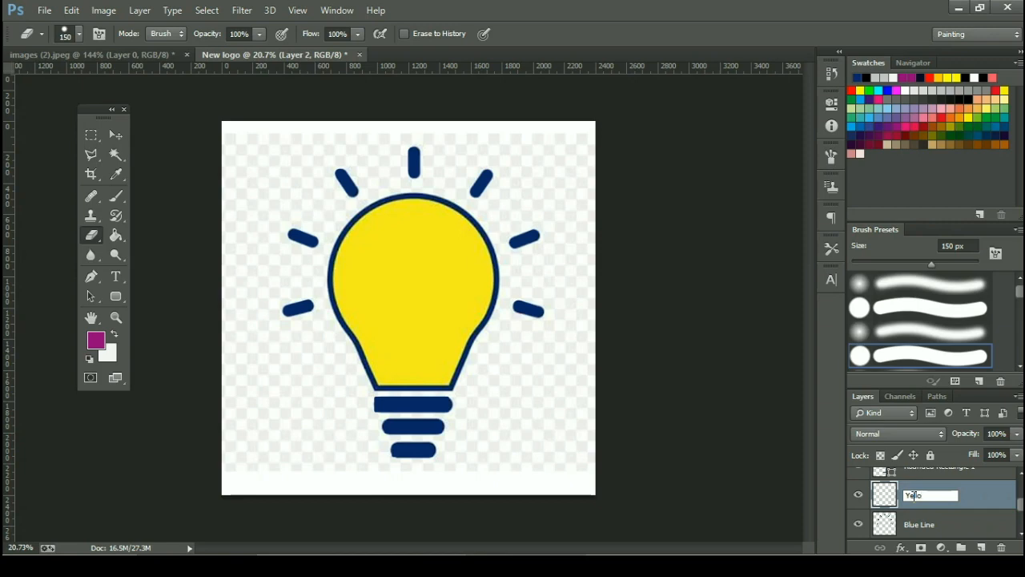
{"action": "type", "text": "Yellow"}
{"action": "key", "text": "Return"}
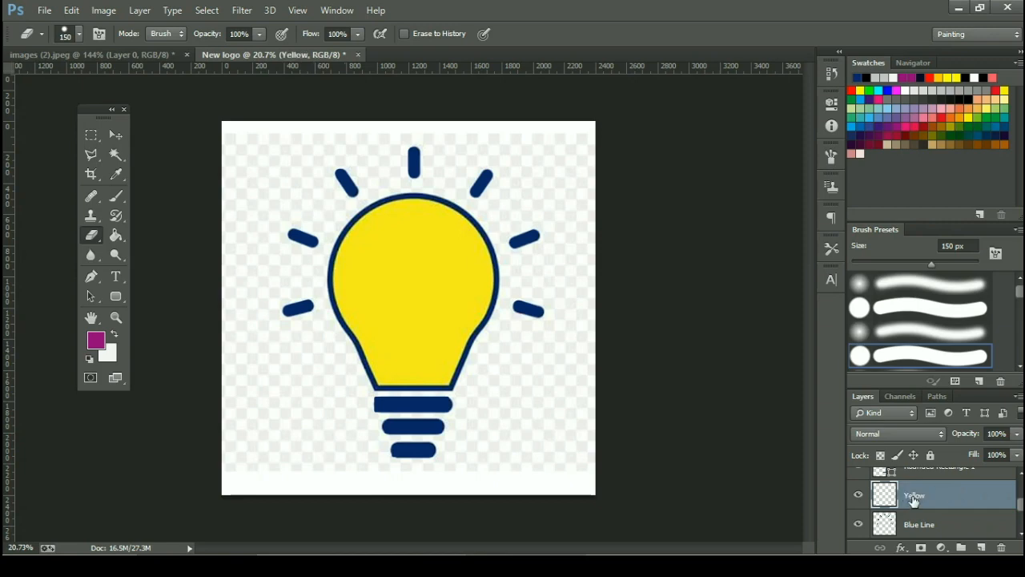
Step: Start a Pen tool path along the base and up the left side of the bulb's yellow interior
{"action": "left_click", "coordinate": [91, 276]}
{"action": "scroll", "coordinate": [370, 385], "scroll_direction": "up", "scroll_amount": 1}
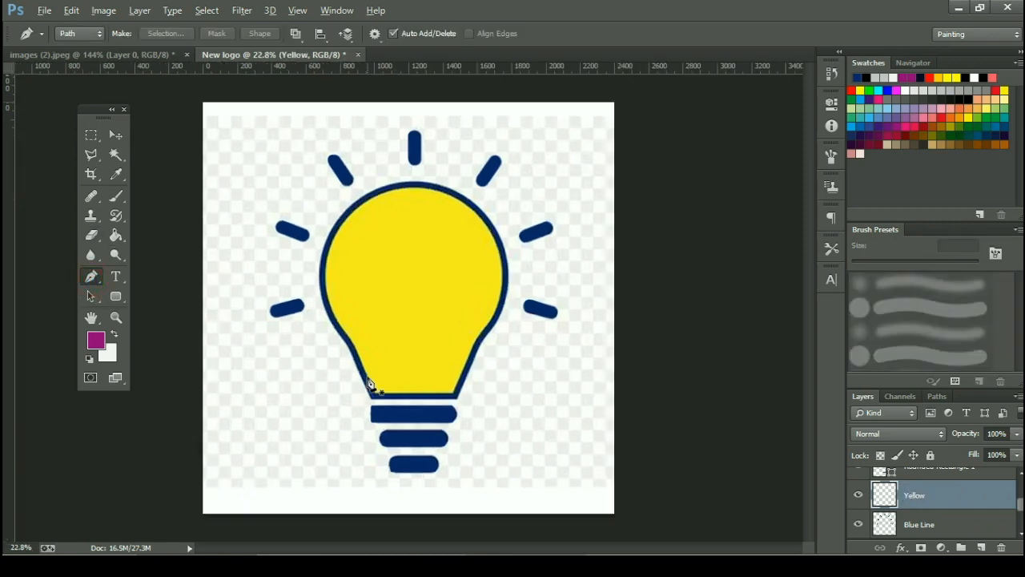
{"action": "scroll", "coordinate": [370, 385], "scroll_direction": "up", "scroll_amount": 4}
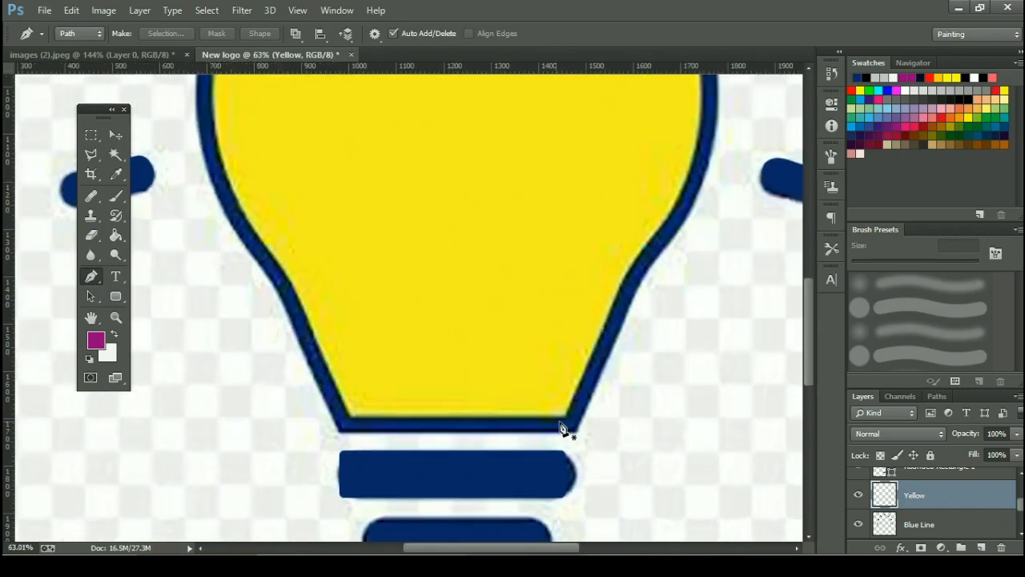
{"action": "left_click", "coordinate": [569, 418]}
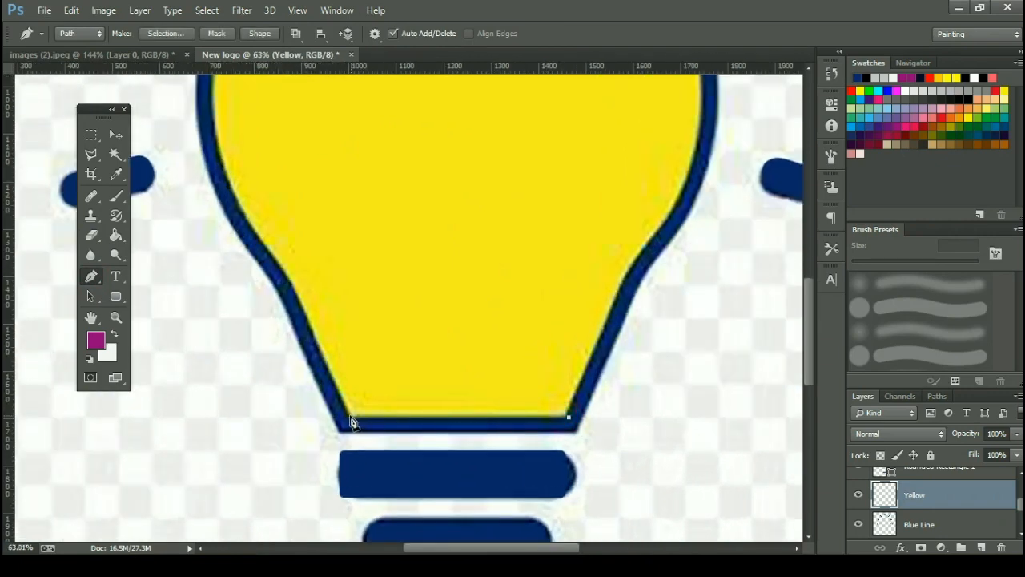
{"action": "left_click", "coordinate": [295, 289]}
{"action": "left_click", "coordinate": [285, 269]}
{"action": "scroll", "coordinate": [312, 355], "scroll_direction": "up", "scroll_amount": 1}
{"action": "scroll", "coordinate": [312, 354], "scroll_direction": "up", "scroll_amount": 8}
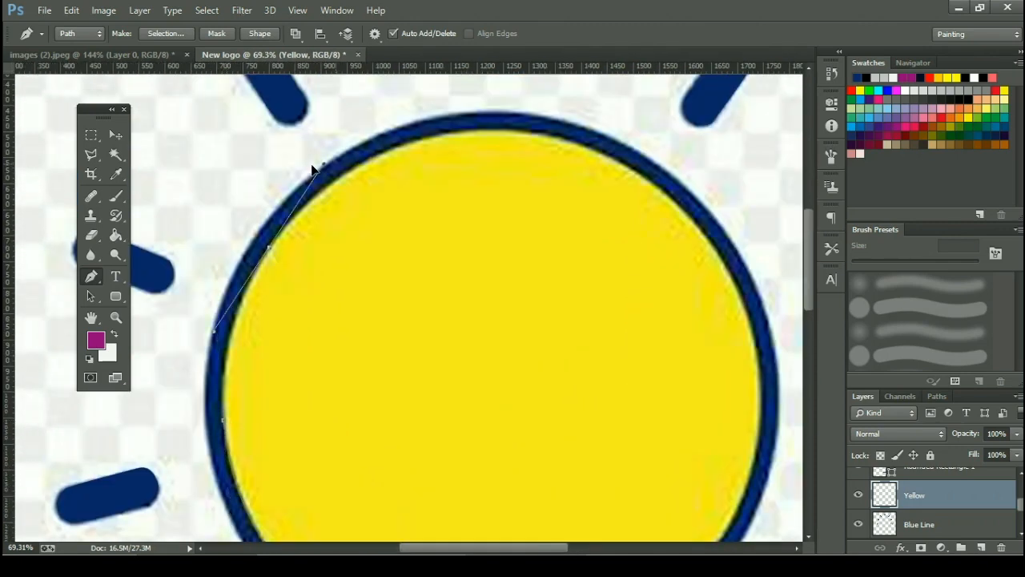
{"action": "left_click", "coordinate": [268, 247]}
{"action": "left_click", "coordinate": [390, 150]}
Step: Continue the bulb path over the top and down the right side, closing it at the starting base corner
{"action": "scroll", "coordinate": [332, 144], "scroll_direction": "right", "scroll_amount": 3}
{"action": "left_click", "coordinate": [331, 142]}
{"action": "left_click", "coordinate": [431, 174]}
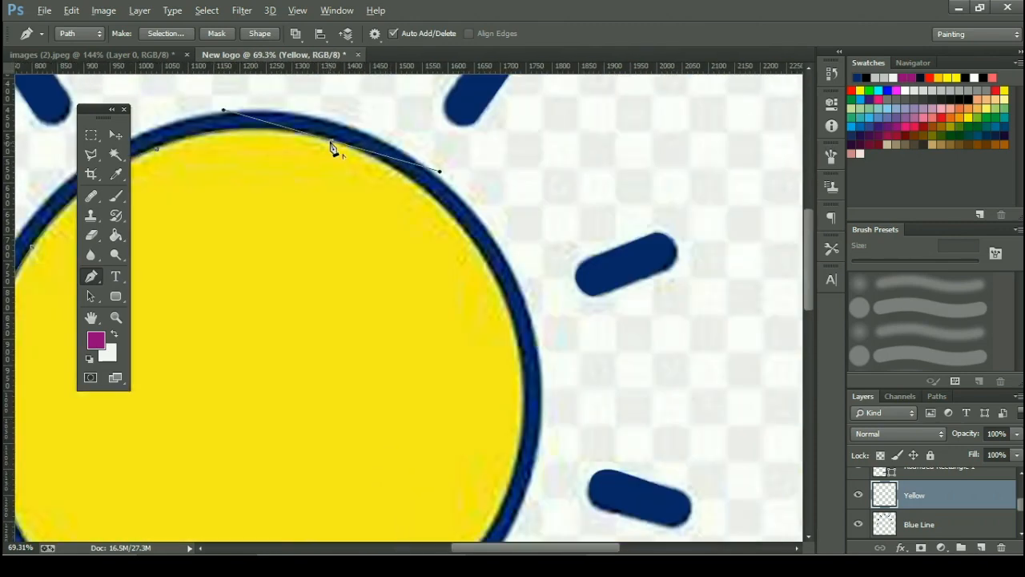
{"action": "left_click", "coordinate": [477, 247]}
{"action": "left_click", "coordinate": [521, 322]}
{"action": "scroll", "coordinate": [484, 272], "scroll_direction": "down", "scroll_amount": 1}
{"action": "left_click", "coordinate": [489, 286]}
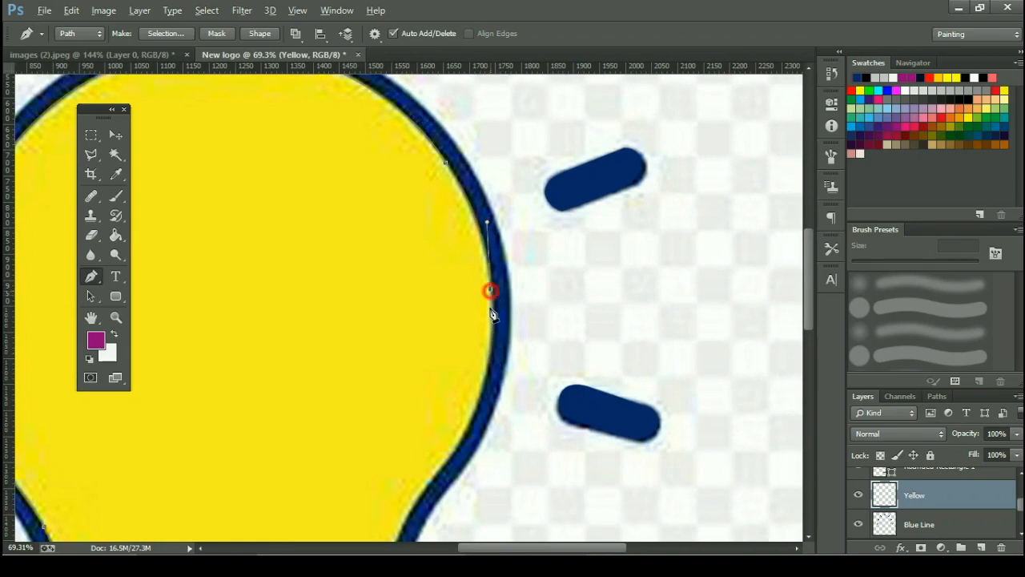
{"action": "scroll", "coordinate": [490, 265], "scroll_direction": "down", "scroll_amount": 3}
{"action": "left_click", "coordinate": [471, 270]}
{"action": "left_click", "coordinate": [435, 340]}
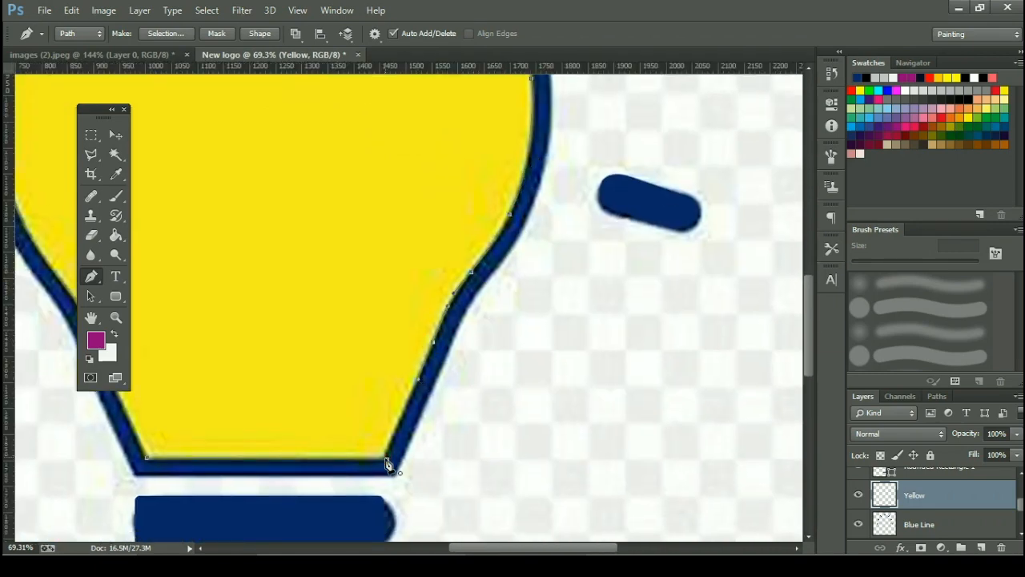
{"action": "left_click", "coordinate": [388, 460]}
Step: Fill the bulb path on the Yellow layer with the yellow fbec1f sampled from the original bulb, and hide Layer 1
{"action": "key", "text": "ctrl+0"}
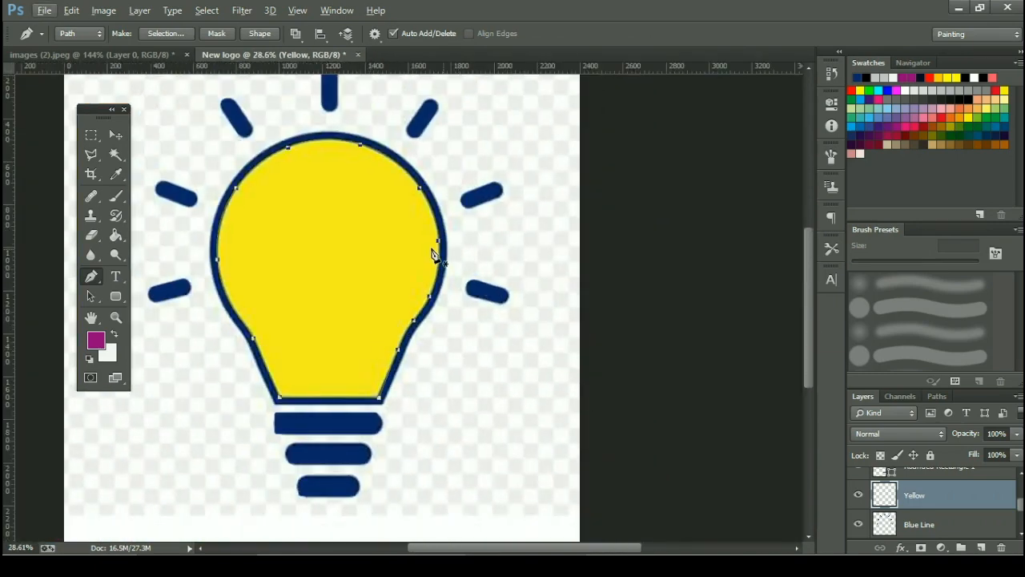
{"action": "right_click", "coordinate": [440, 173]}
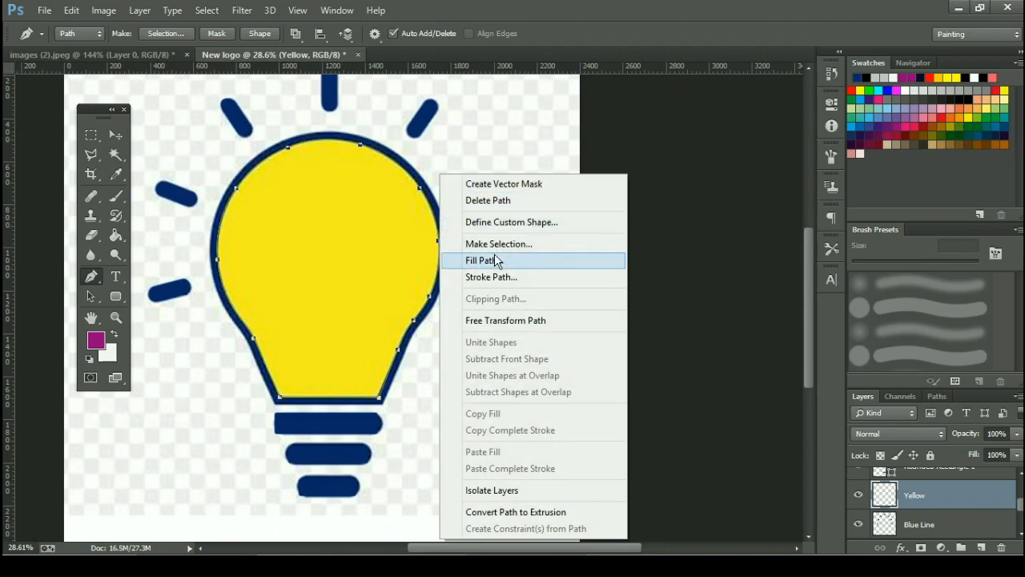
{"action": "left_click", "coordinate": [494, 258]}
{"action": "left_click", "coordinate": [621, 210]}
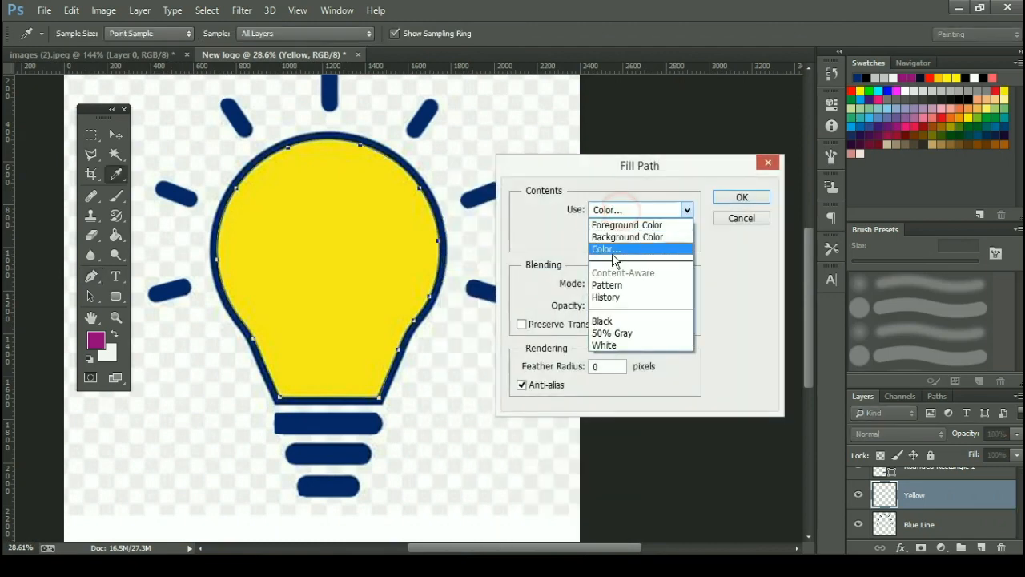
{"action": "left_click", "coordinate": [613, 249]}
{"action": "left_click", "coordinate": [361, 233]}
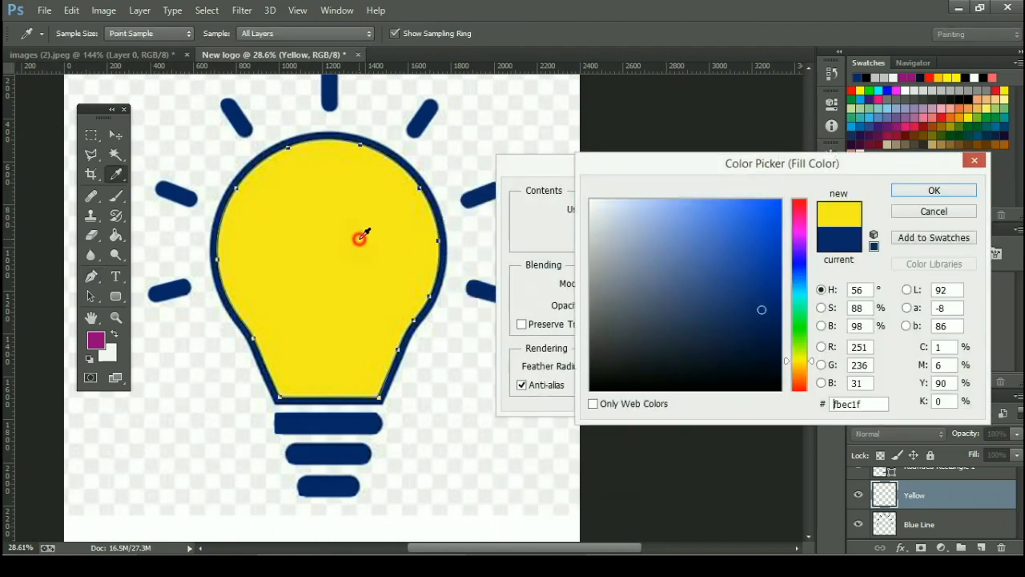
{"action": "left_click", "coordinate": [906, 193]}
{"action": "left_click", "coordinate": [733, 197]}
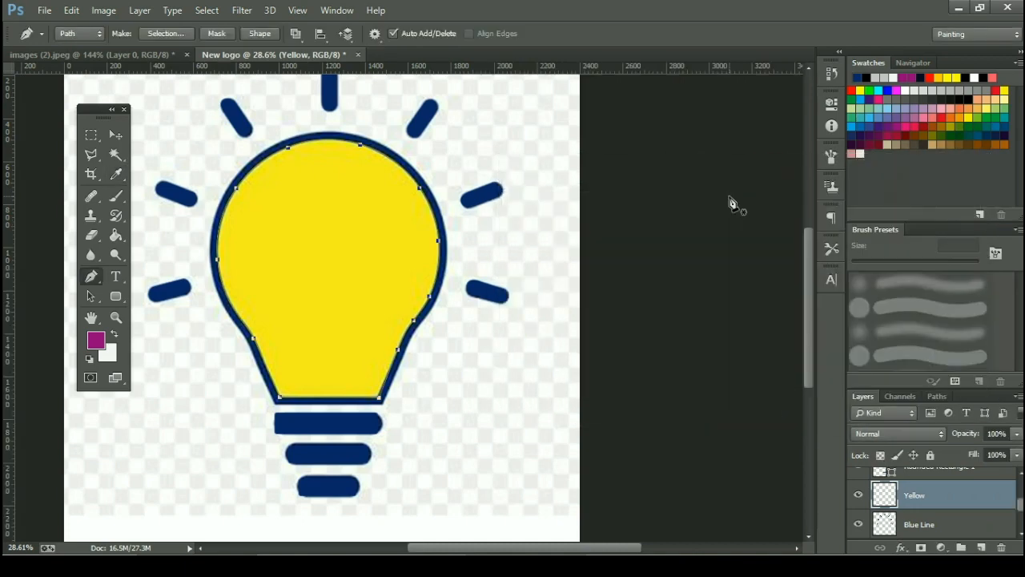
{"action": "key", "text": "Return"}
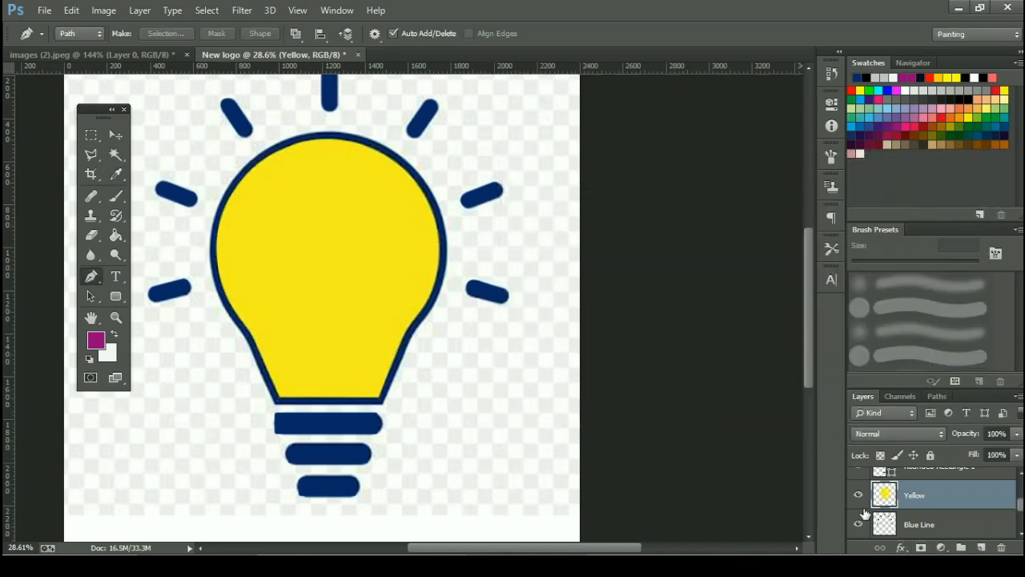
{"action": "scroll", "coordinate": [865, 513], "scroll_direction": "down", "scroll_amount": 2}
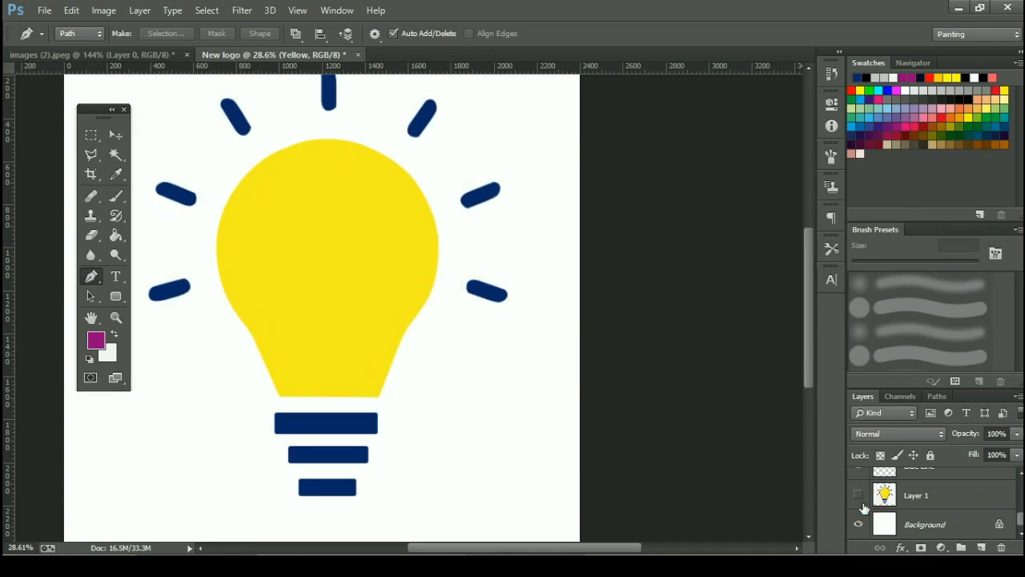
Step: Add a 29 px outside stroke to the Yellow layer, coloured with the dark blue 0b286c sampled from the base bars
{"action": "scroll", "coordinate": [889, 501], "scroll_direction": "up", "scroll_amount": 2}
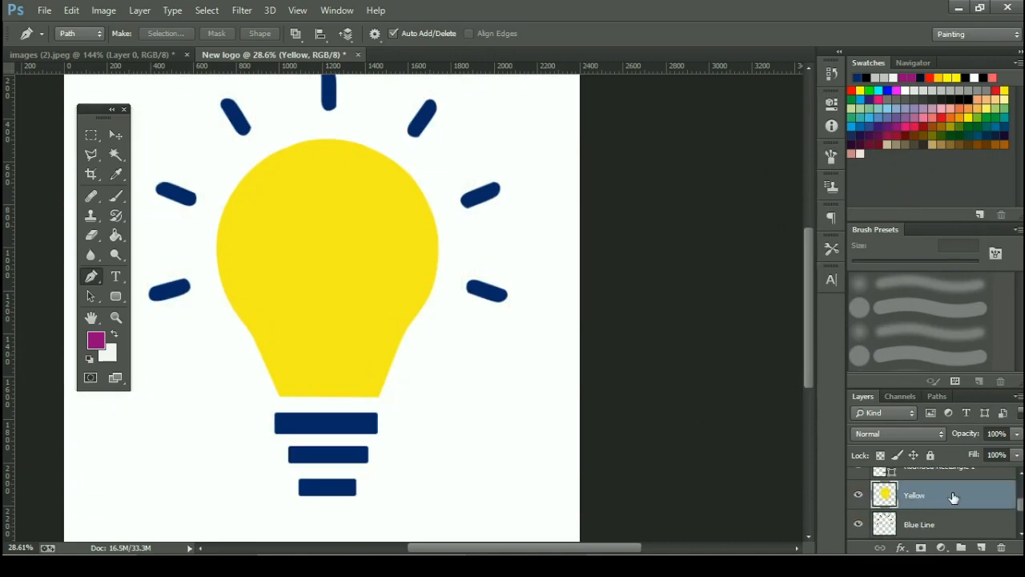
{"action": "left_click", "coordinate": [903, 548]}
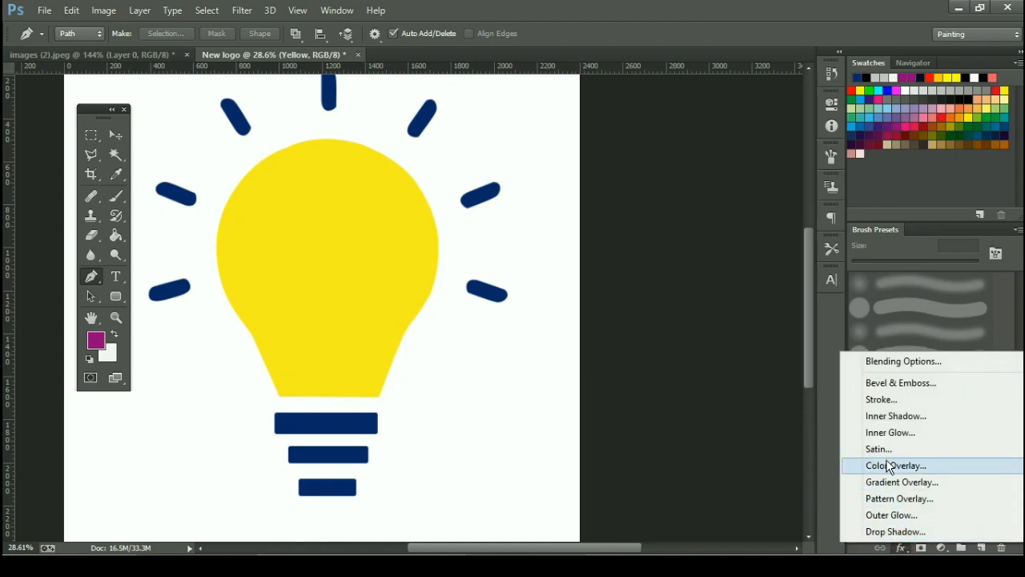
{"action": "left_click", "coordinate": [908, 401]}
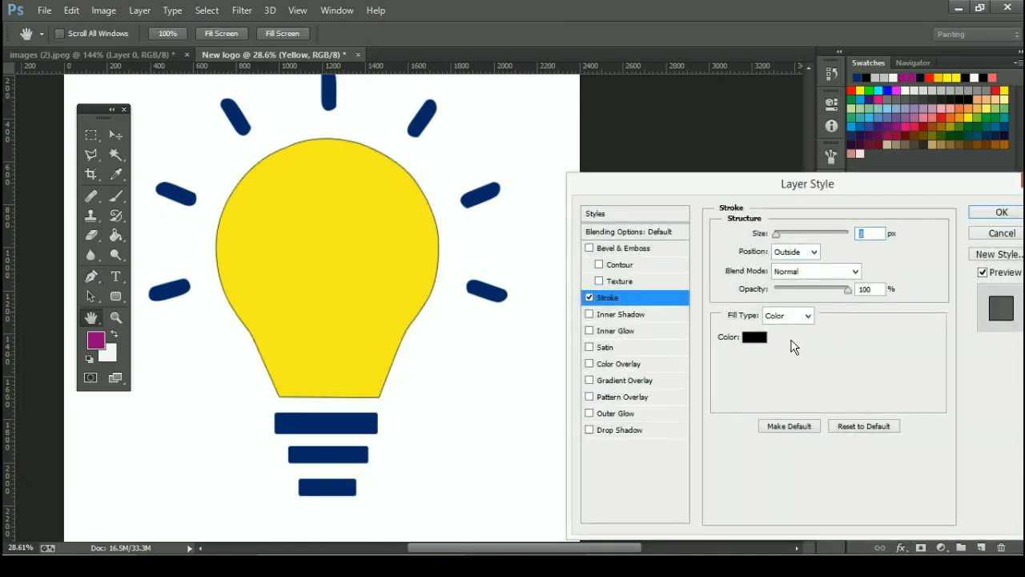
{"action": "left_click", "coordinate": [753, 337]}
{"action": "left_click", "coordinate": [368, 425]}
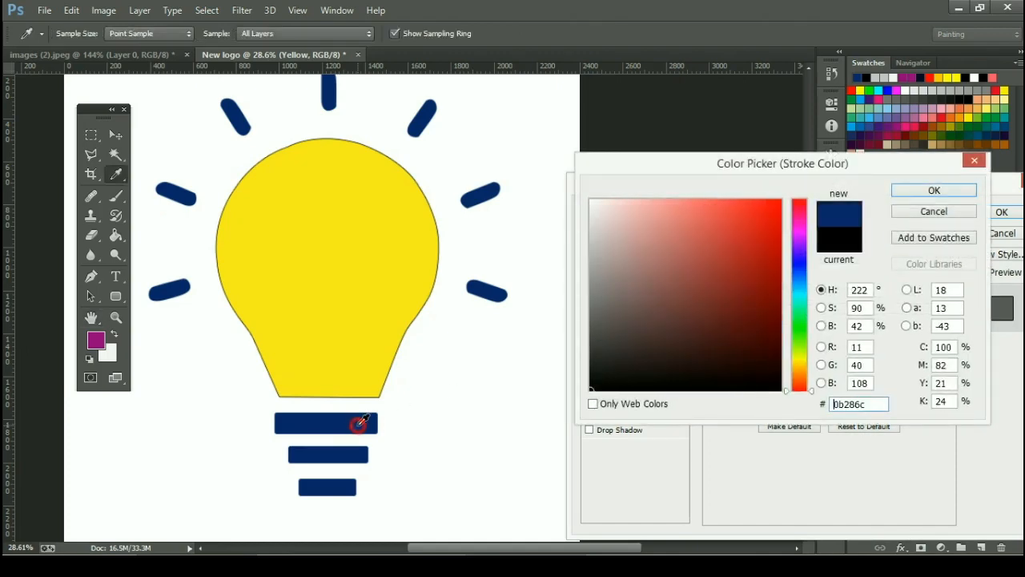
{"action": "left_click", "coordinate": [934, 191]}
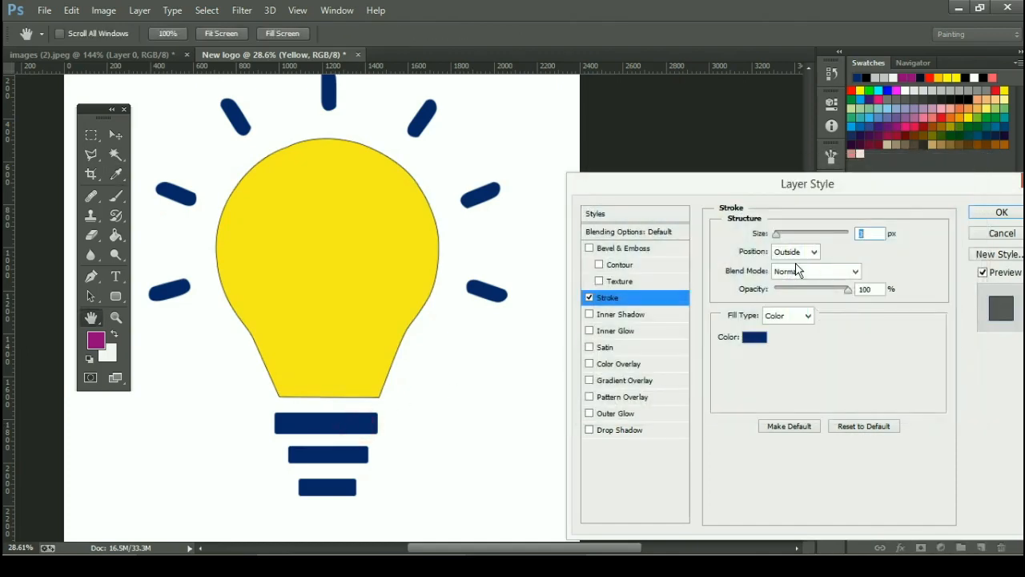
{"action": "left_click_drag", "start_coordinate": [778, 238], "coordinate": [787, 239]}
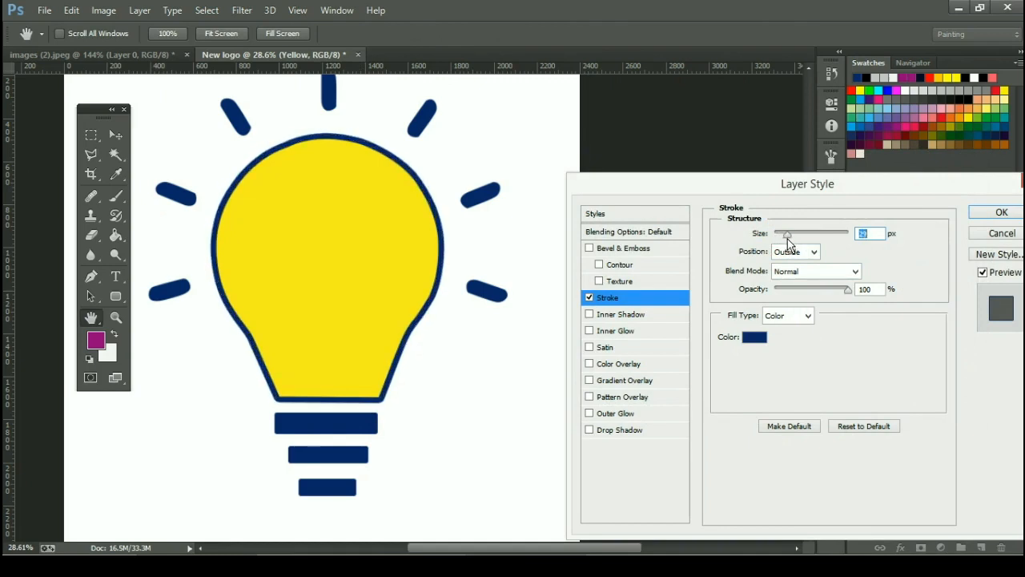
{"action": "left_click", "coordinate": [978, 211]}
{"action": "scroll", "coordinate": [465, 210], "scroll_direction": "down", "scroll_amount": 5}
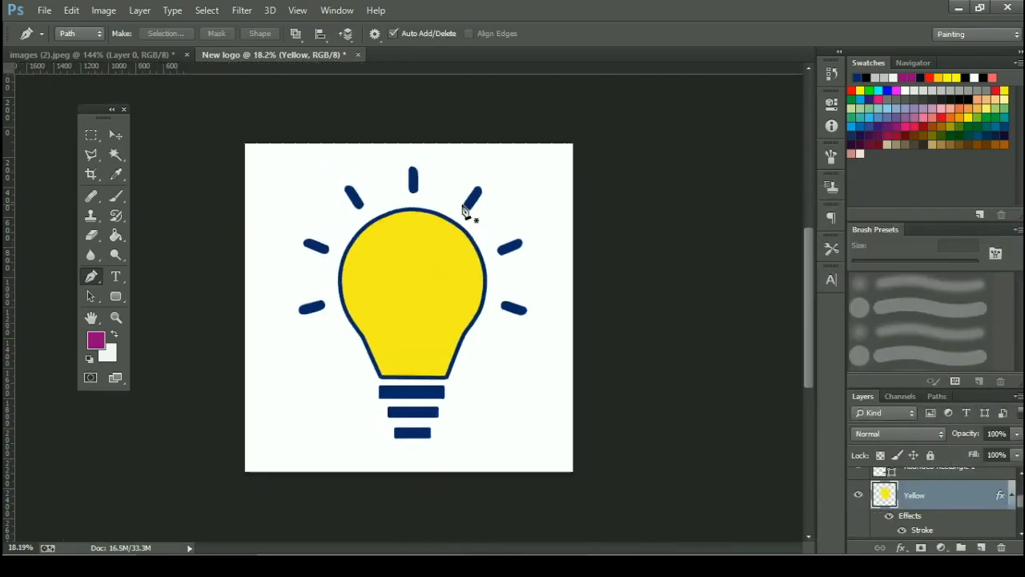
{"action": "scroll", "coordinate": [395, 456], "scroll_direction": "up", "scroll_amount": 3}
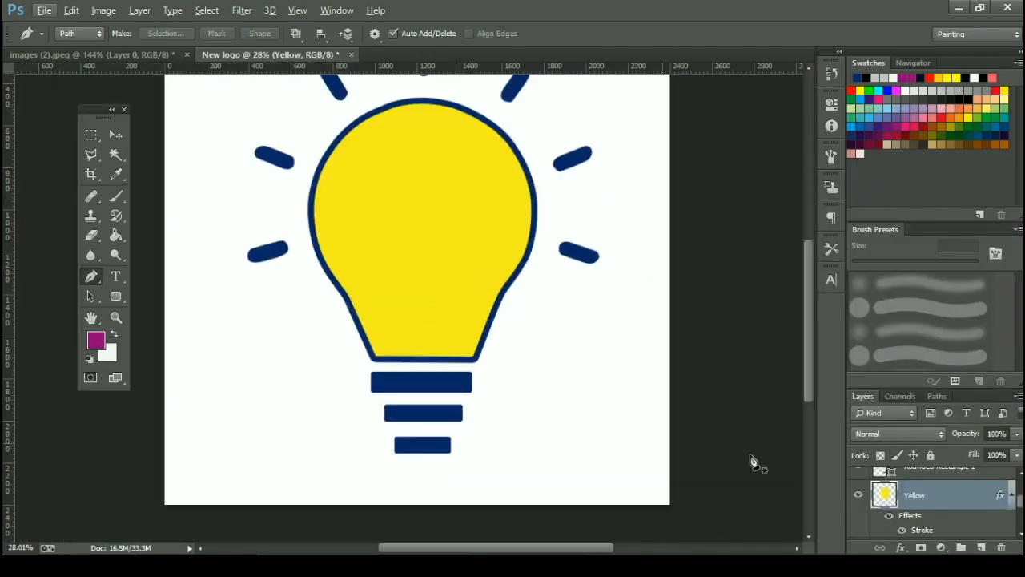
Step: Nudge the three base bars sideways to centre them under the bulb, raising the top bar slightly toward the outline
{"action": "scroll", "coordinate": [934, 495], "scroll_direction": "up", "scroll_amount": 2}
{"action": "scroll", "coordinate": [940, 491], "scroll_direction": "down", "scroll_amount": 2}
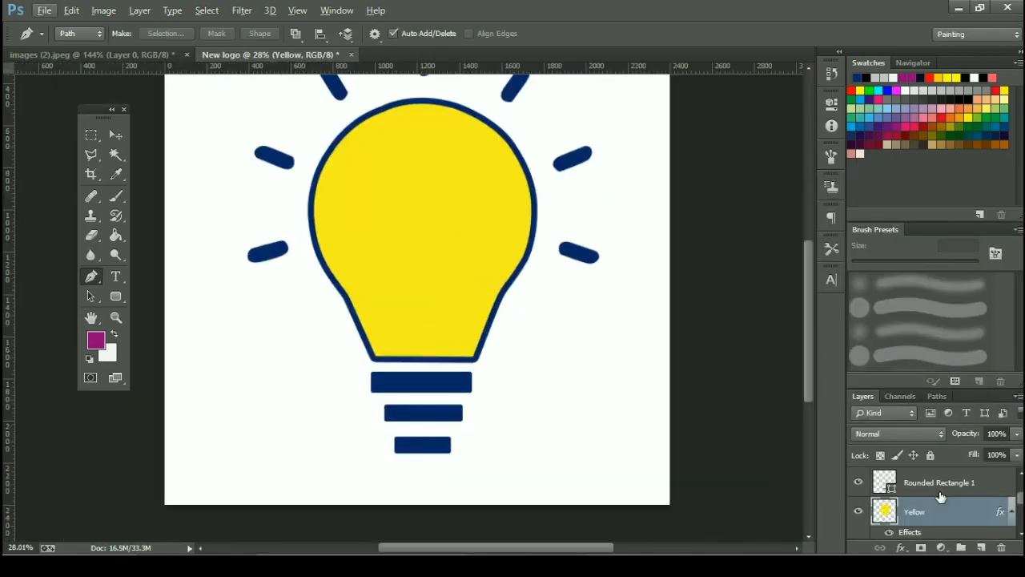
{"action": "left_click", "coordinate": [942, 482]}
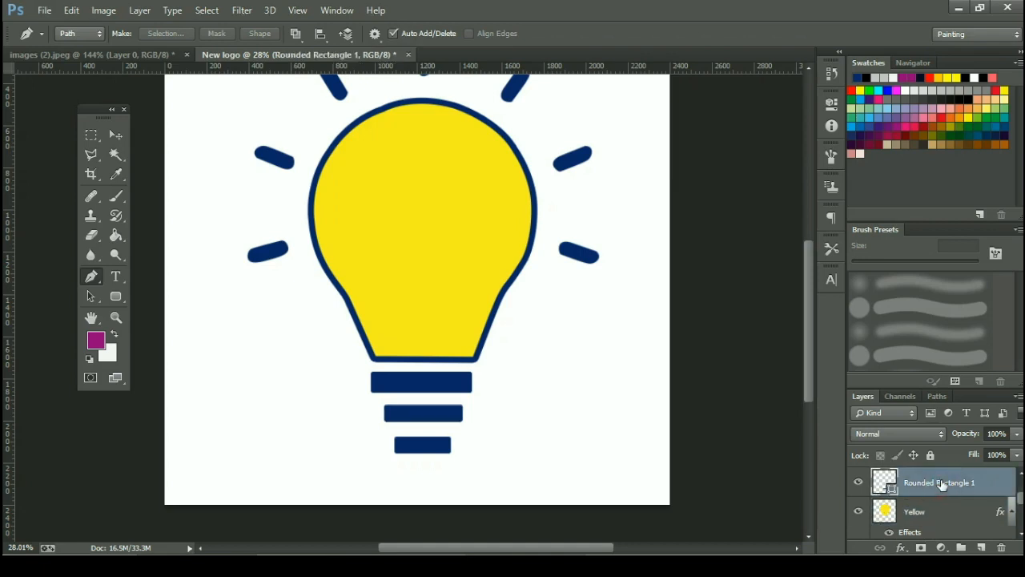
{"action": "left_click", "coordinate": [116, 135]}
{"action": "key", "text": "Right"}
{"action": "key", "text": "Right"}
{"action": "key", "text": "Right"}
{"action": "key", "text": "Right"}
{"action": "key", "text": "Right"}
{"action": "scroll", "coordinate": [934, 490], "scroll_direction": "up", "scroll_amount": 2}
{"action": "left_click", "coordinate": [936, 488]}
{"action": "key", "text": "Up"}
{"action": "key", "text": "Up"}
{"action": "key", "text": "Up"}
{"action": "key", "text": "Up"}
{"action": "key", "text": "Right"}
{"action": "key", "text": "Right"}
{"action": "key", "text": "Right"}
{"action": "key", "text": "Right"}
{"action": "left_click", "coordinate": [938, 510]}
{"action": "key", "text": "Left"}
{"action": "key", "text": "Left"}
{"action": "key", "text": "Left"}
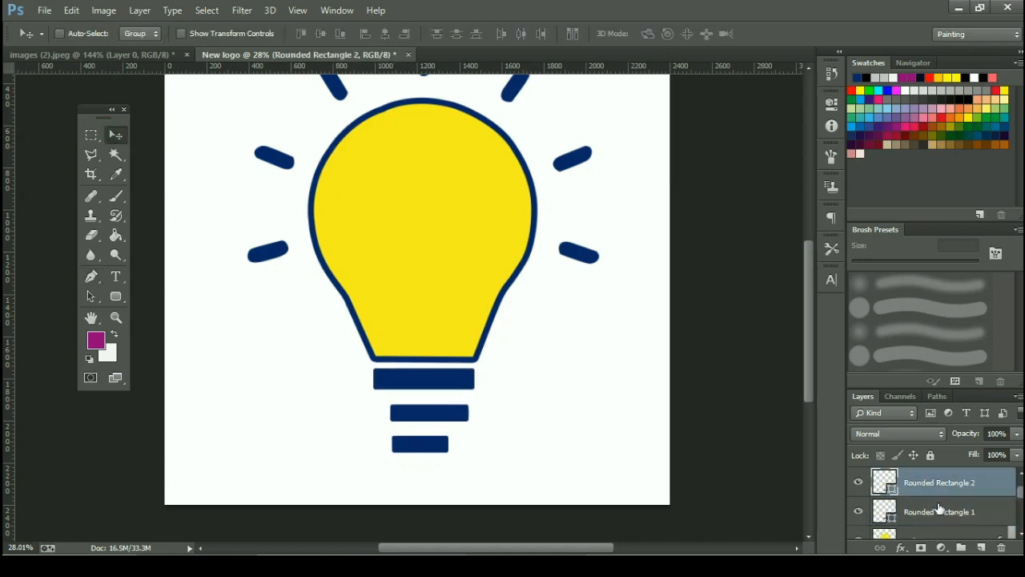
Step: Raise the middle and bottom base bars to tighten the gaps, and fine-tune the bars' horizontal alignment
{"action": "left_click", "coordinate": [940, 486]}
{"action": "scroll", "coordinate": [942, 516], "scroll_direction": "down", "scroll_amount": 1}
{"action": "key", "text": "Up"}
{"action": "key", "text": "Up"}
{"action": "key", "text": "Up"}
{"action": "key", "text": "Up"}
{"action": "key", "text": "Left"}
{"action": "left_click", "coordinate": [941, 486]}
{"action": "key", "text": "Up"}
{"action": "key", "text": "Up"}
{"action": "key", "text": "Up"}
{"action": "key", "text": "Up"}
{"action": "key", "text": "Up"}
{"action": "key", "text": "Up"}
{"action": "key", "text": "Right"}
{"action": "key", "text": "Right"}
{"action": "key", "text": "Right"}
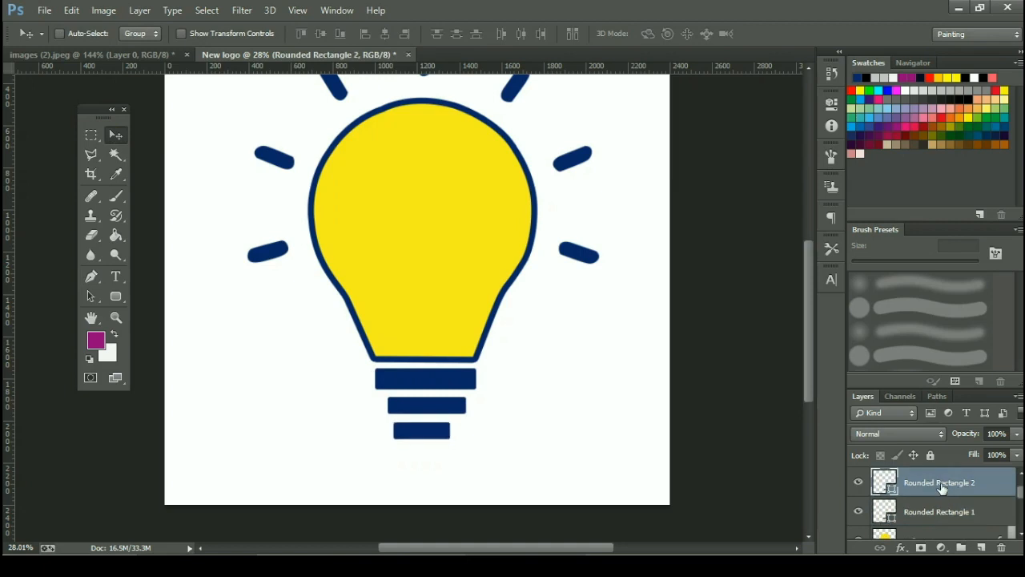
Step: Nudge the two lower base bars, Rounded Rectangle 1 and 2, slightly up and left for even spacing and centring
{"action": "scroll", "coordinate": [532, 335], "scroll_direction": "down", "scroll_amount": 4}
{"action": "key", "text": "ctrl+t"}
{"action": "key", "text": "Return"}
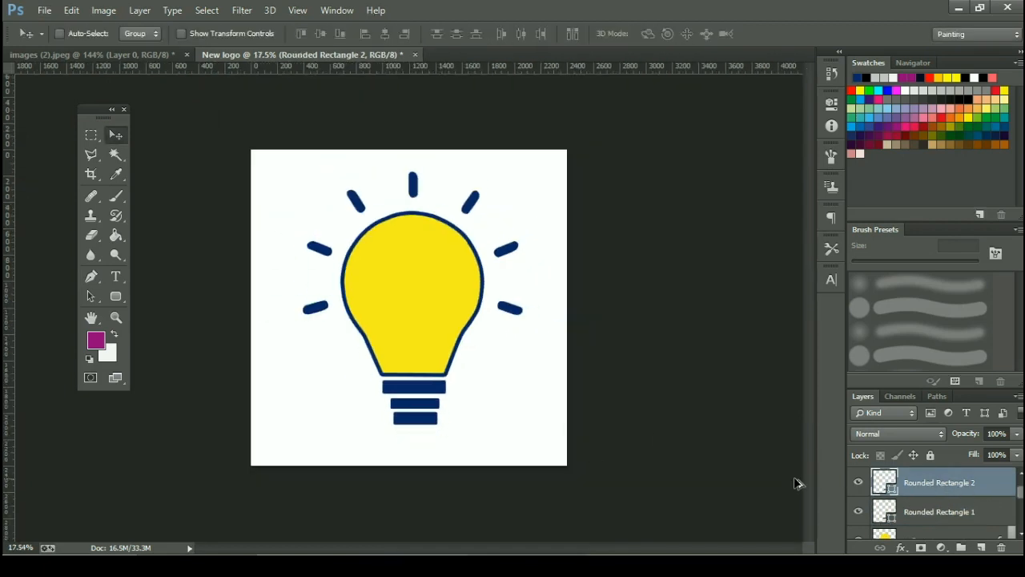
{"action": "left_click", "coordinate": [932, 509]}
{"action": "key", "text": "Up"}
{"action": "key", "text": "Up"}
{"action": "key", "text": "Up"}
{"action": "key", "text": "Up"}
{"action": "key", "text": "Up"}
{"action": "key", "text": "Left"}
{"action": "key", "text": "Left"}
{"action": "left_click", "coordinate": [936, 488]}
{"action": "key", "text": "Up"}
{"action": "key", "text": "Up"}
{"action": "key", "text": "Up"}
{"action": "key", "text": "Up"}
{"action": "key", "text": "Up"}
{"action": "key", "text": "Left"}
{"action": "key", "text": "Left"}
{"action": "scroll", "coordinate": [938, 488], "scroll_direction": "up", "scroll_amount": 1}
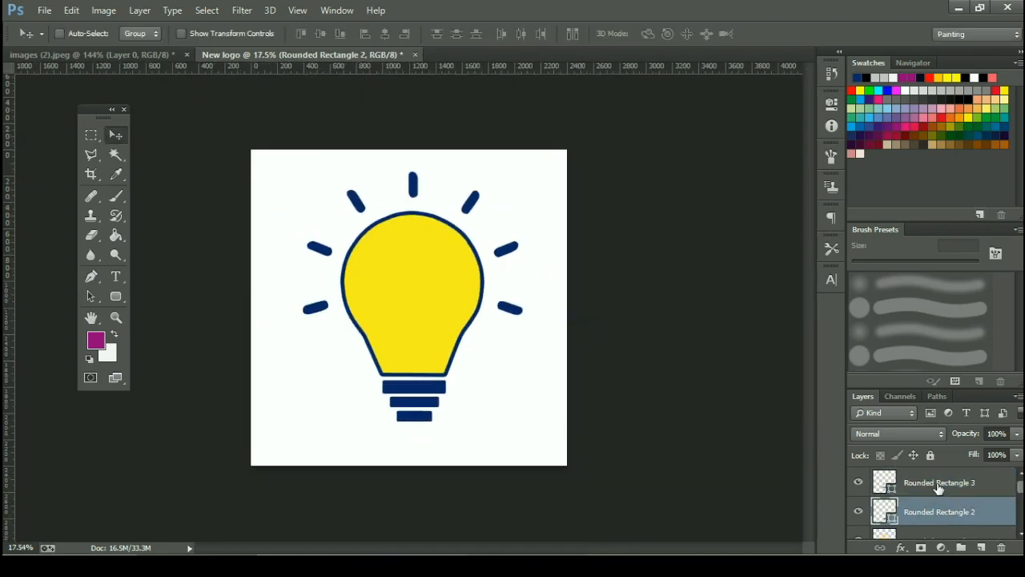
Step: Narrow the top base bar on Rounded Rectangle 3, and briefly show Layer 1 to check the logo against the original
{"action": "left_click", "coordinate": [938, 487]}
{"action": "key", "text": "ctrl+t"}
{"action": "left_click_drag", "start_coordinate": [448, 395], "coordinate": [445, 395]}
{"action": "key", "text": "Return"}
{"action": "scroll", "coordinate": [889, 501], "scroll_direction": "down", "scroll_amount": 5}
{"action": "left_click", "coordinate": [859, 511]}
{"action": "left_click", "coordinate": [859, 511]}
{"action": "scroll", "coordinate": [464, 314], "scroll_direction": "down", "scroll_amount": 3}
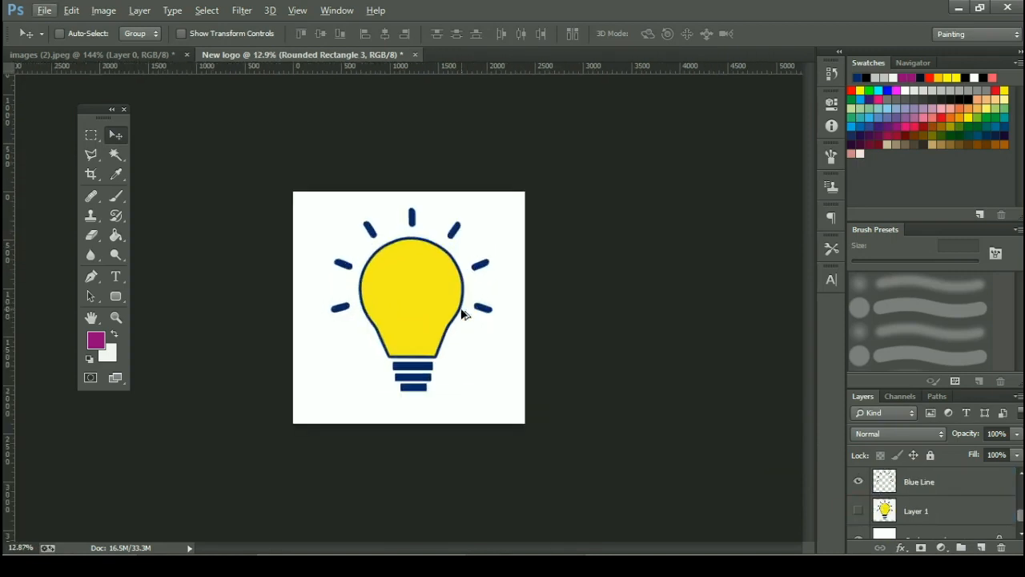
{"action": "scroll", "coordinate": [456, 309], "scroll_direction": "up", "scroll_amount": 5}
{"action": "scroll", "coordinate": [412, 231], "scroll_direction": "up", "scroll_amount": 3}
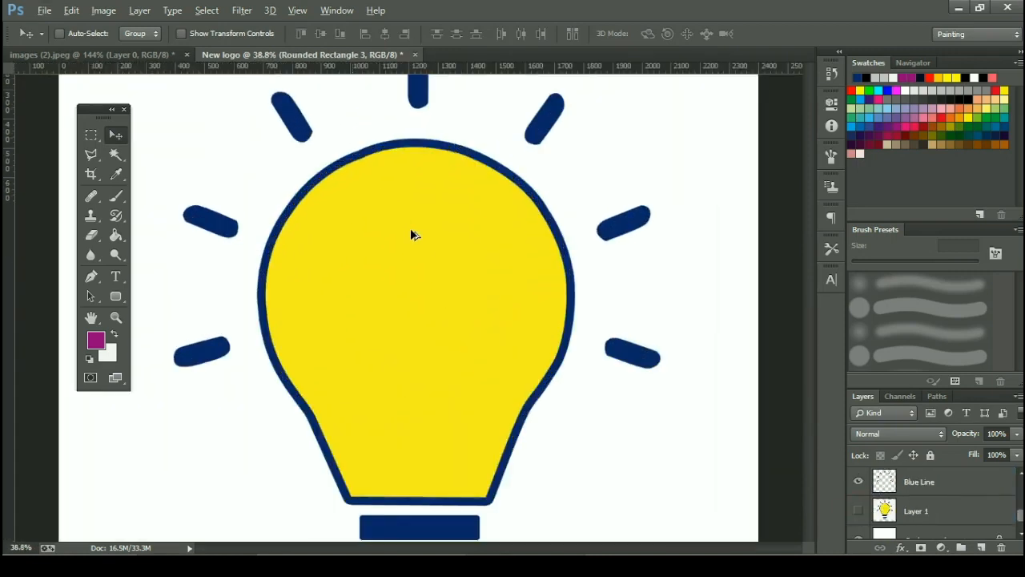
{"action": "left_click", "coordinate": [101, 9]}
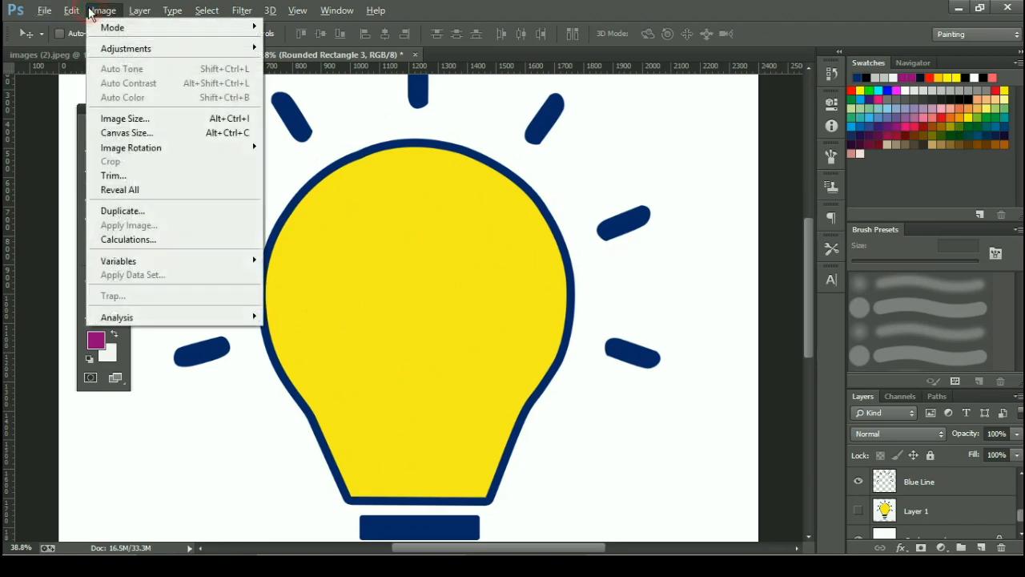
{"action": "left_click", "coordinate": [133, 118]}
{"action": "double_click", "coordinate": [561, 182]}
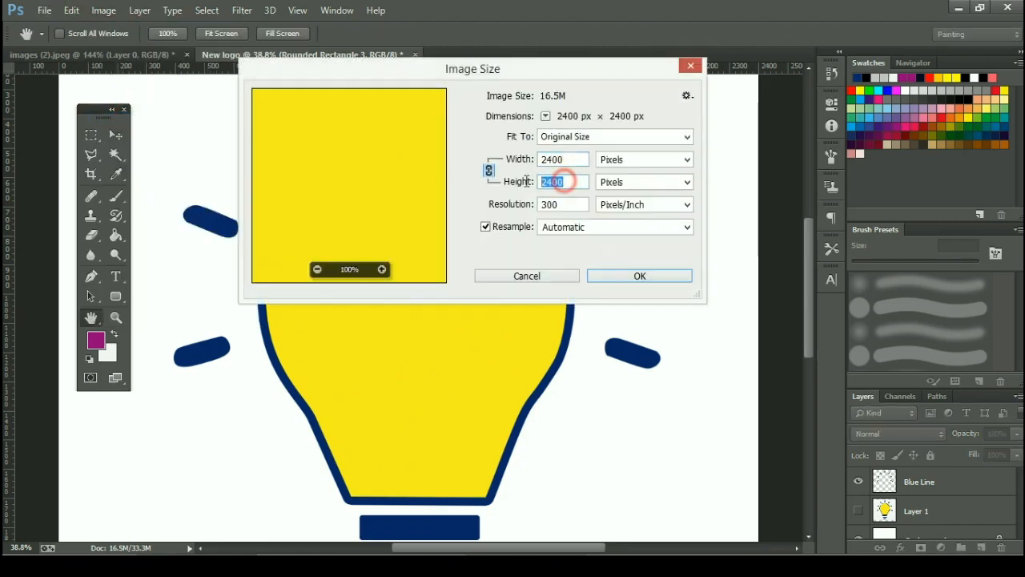
{"action": "type", "text": "3000"}
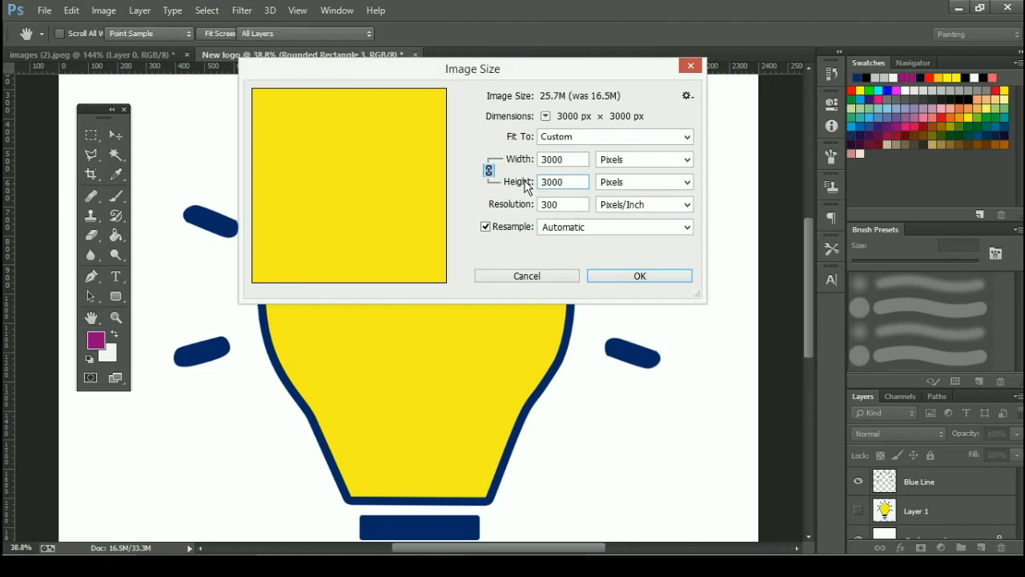
{"action": "key", "text": "Return"}
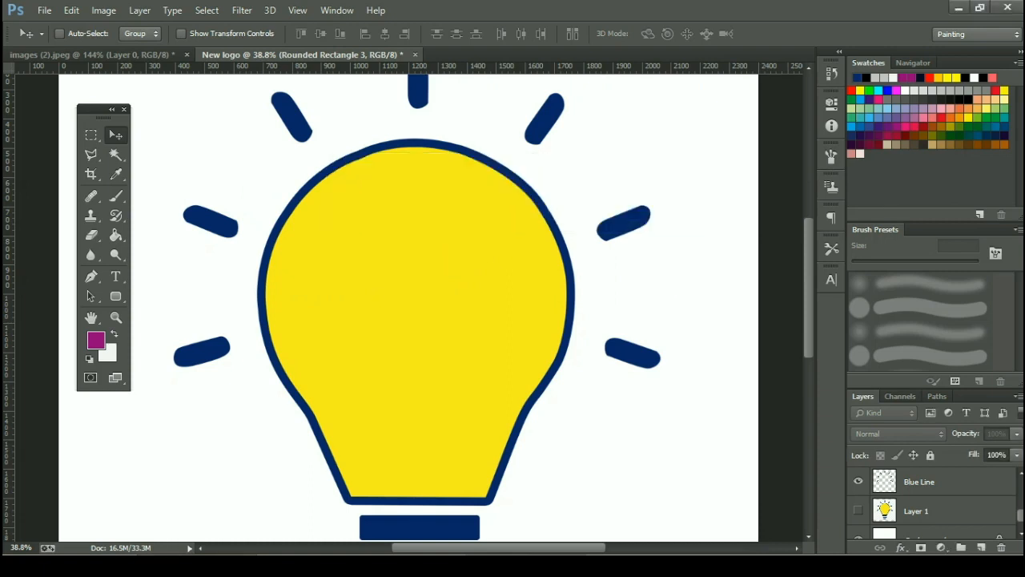
Step: Inspect the edge sharpness of the redrawn bulb outline and the rays beside it up close
{"action": "scroll", "coordinate": [327, 246], "scroll_direction": "down", "scroll_amount": 3}
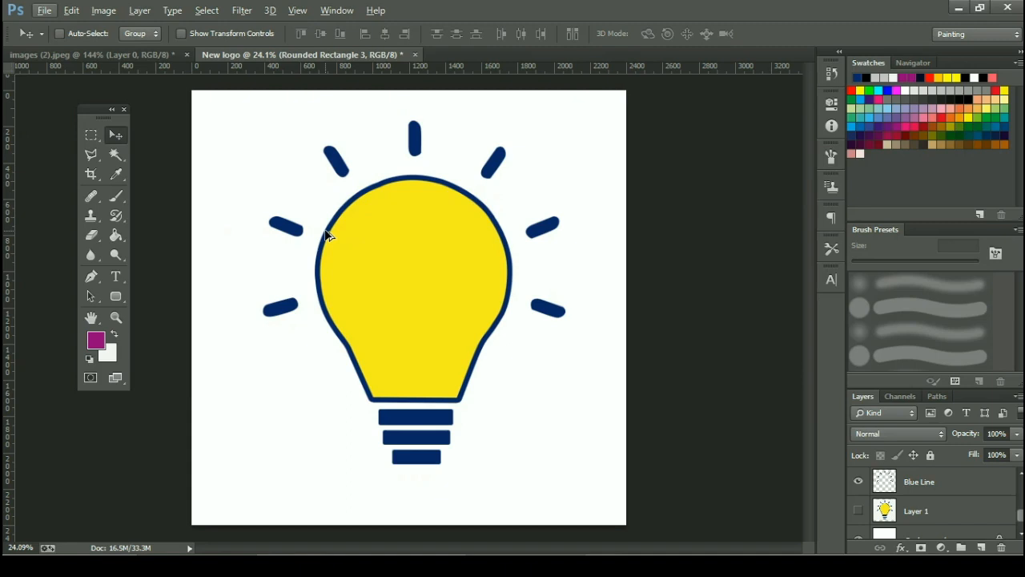
{"action": "scroll", "coordinate": [288, 226], "scroll_direction": "up", "scroll_amount": 5}
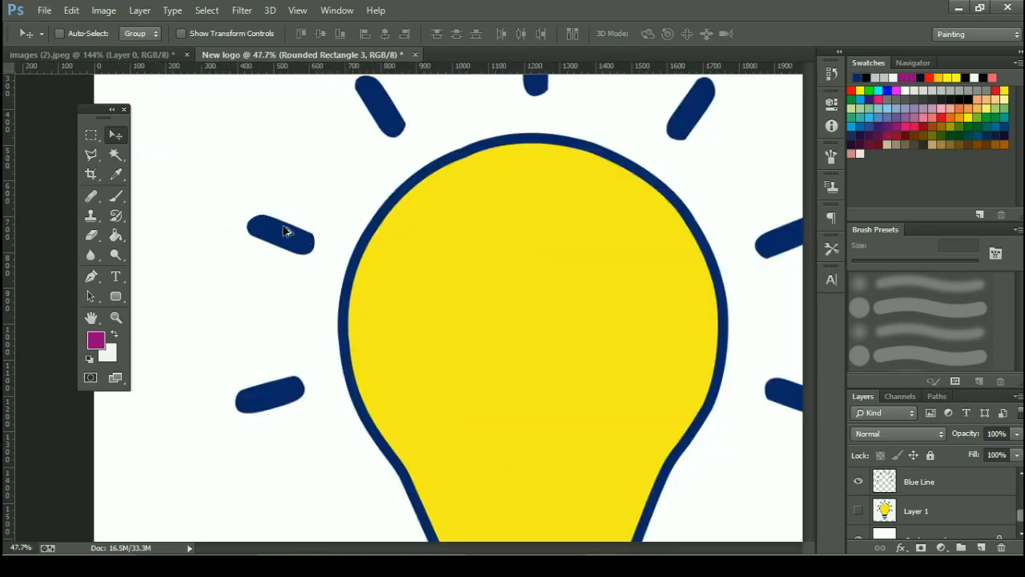
{"action": "scroll", "coordinate": [278, 232], "scroll_direction": "down", "scroll_amount": 1}
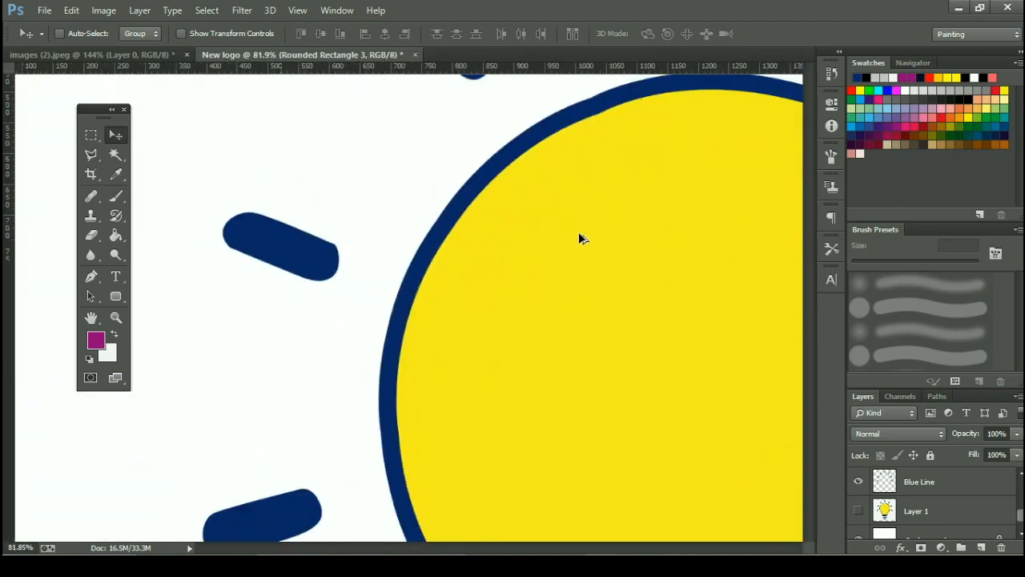
{"action": "left_click_drag", "start_coordinate": [556, 233], "coordinate": [454, 220]}
{"action": "scroll", "coordinate": [513, 102], "scroll_direction": "up", "scroll_amount": 3}
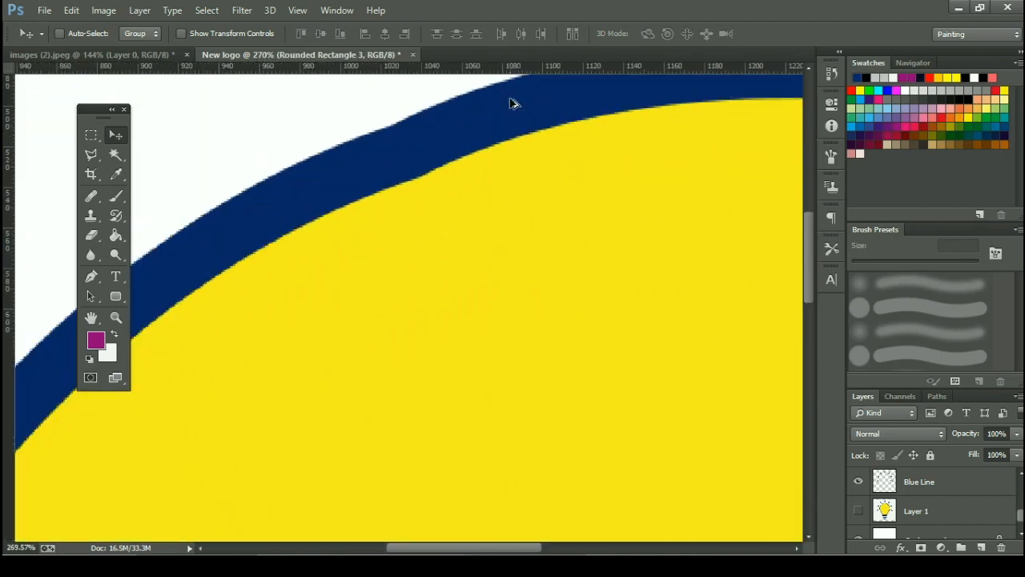
{"action": "scroll", "coordinate": [511, 103], "scroll_direction": "down", "scroll_amount": 3}
Step: Examine the edges of the original bulb in images (2).jpeg up close, and compare them with the redrawn bulb in New logo
{"action": "left_click", "coordinate": [139, 59]}
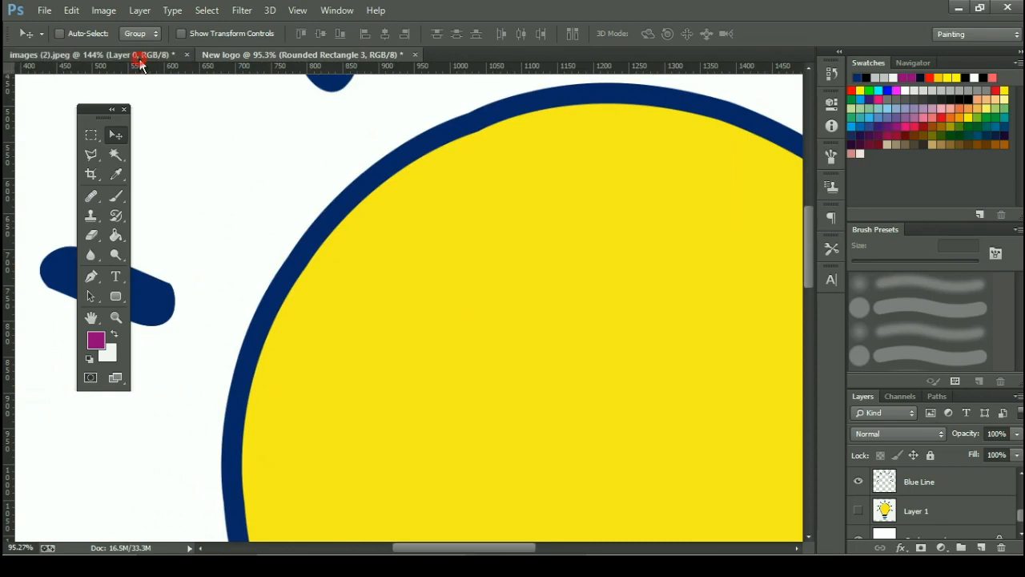
{"action": "scroll", "coordinate": [383, 189], "scroll_direction": "up", "scroll_amount": 5}
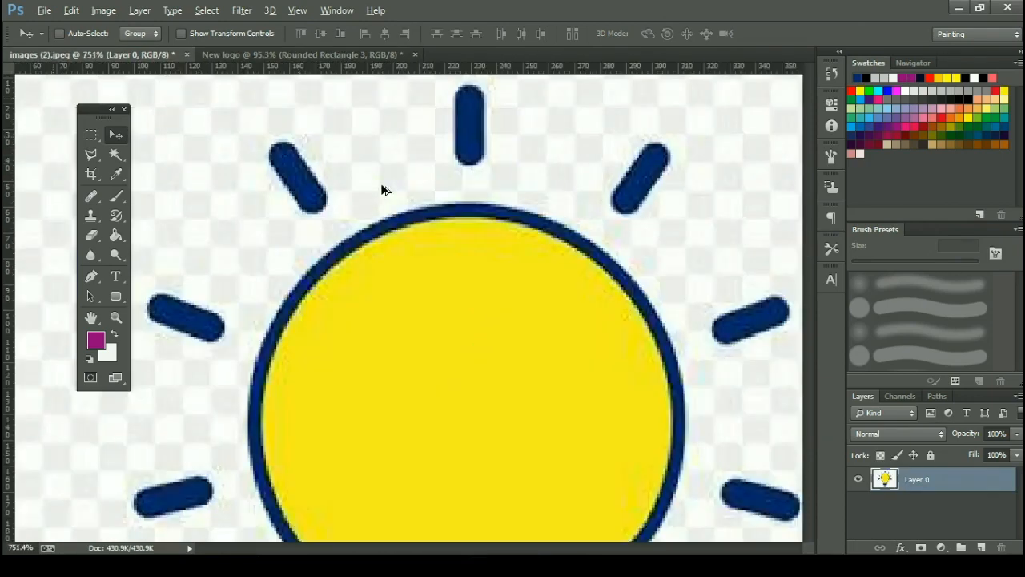
{"action": "scroll", "coordinate": [387, 188], "scroll_direction": "down", "scroll_amount": 3}
{"action": "scroll", "coordinate": [387, 187], "scroll_direction": "up", "scroll_amount": 3}
{"action": "scroll", "coordinate": [387, 189], "scroll_direction": "down", "scroll_amount": 5}
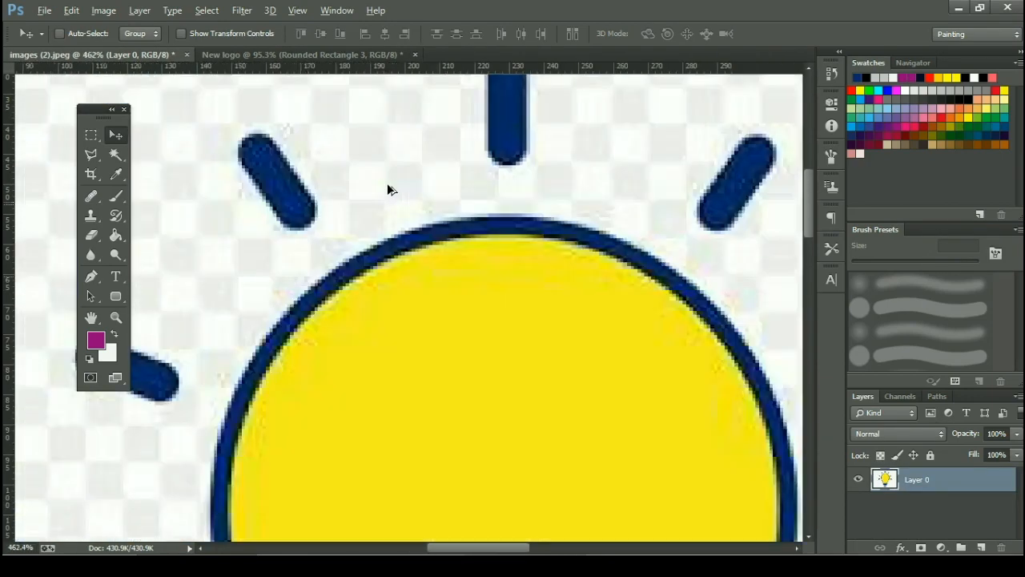
{"action": "left_click", "coordinate": [274, 56]}
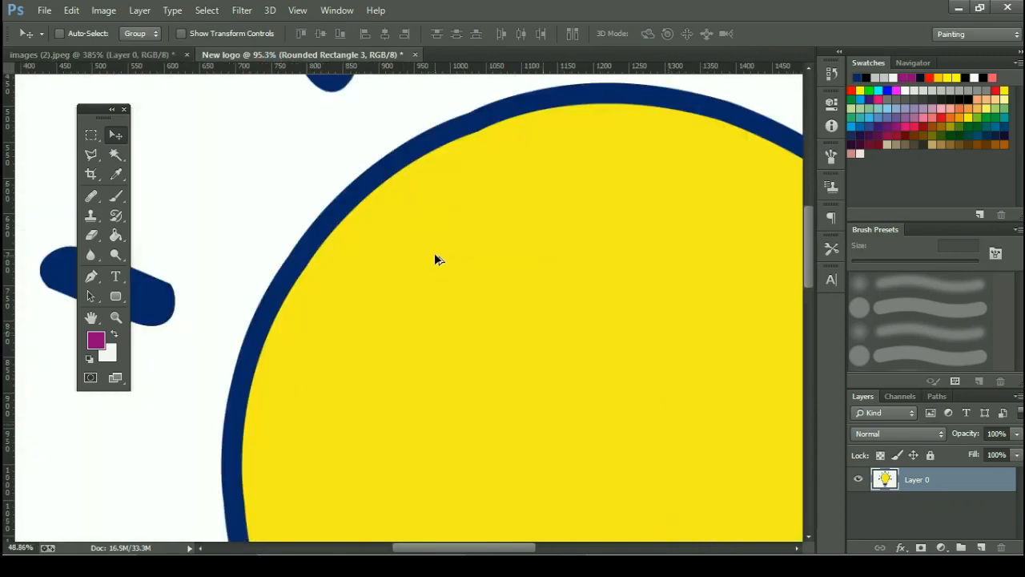
{"action": "scroll", "coordinate": [435, 258], "scroll_direction": "down", "scroll_amount": 3}
{"action": "left_click_drag", "start_coordinate": [467, 347], "coordinate": [399, 249]}
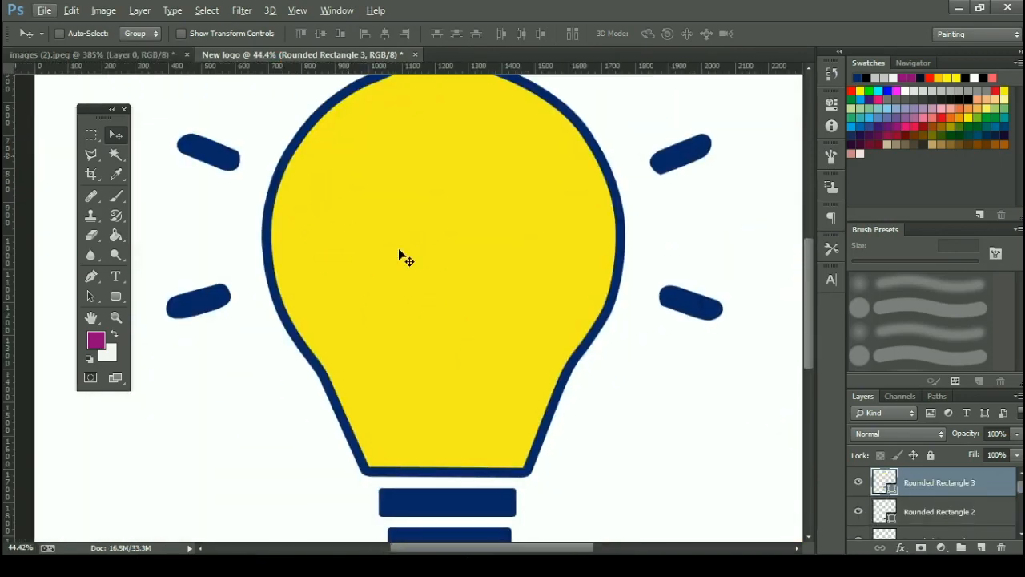